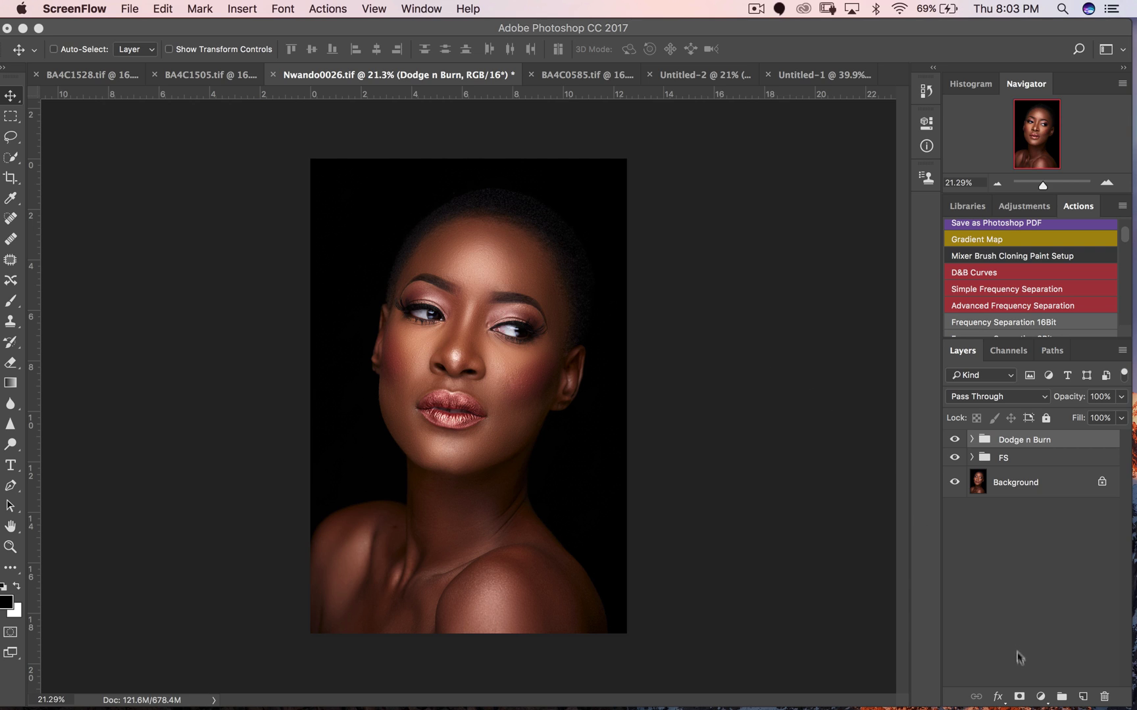
# Add a Selective Color adjustment layer above the Dodge n Burn group, with Reds as the color range
pyautogui.click(1041, 696)
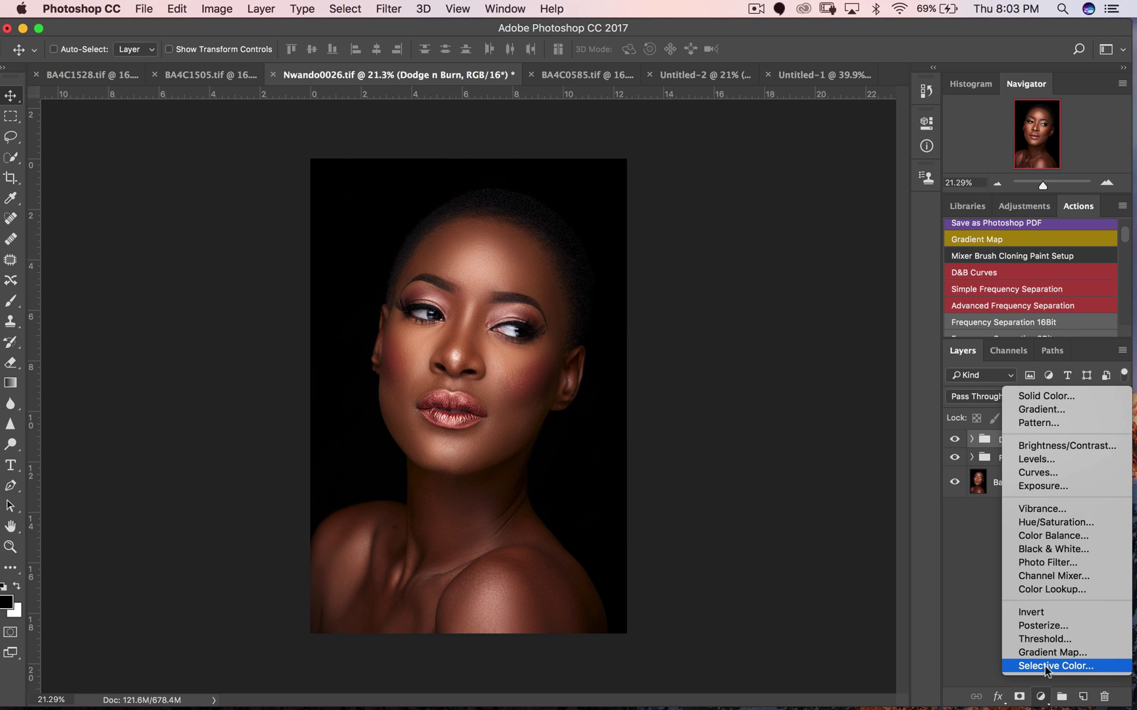
pyautogui.click(1045, 666)
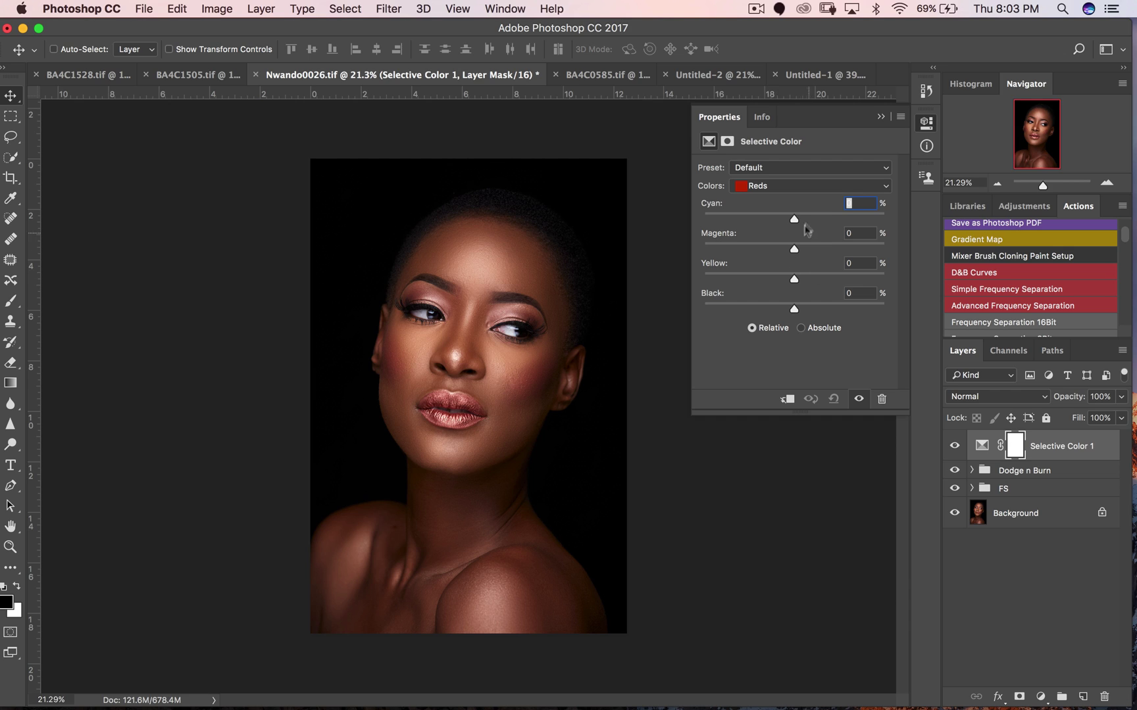
pyautogui.click(757, 186)
pyautogui.click(767, 186)
# Try the Reds at Magenta -38% and Cyan +94%, and reset both values to 0%
pyautogui.moveTo(794, 247); pyautogui.dragTo(761, 253)
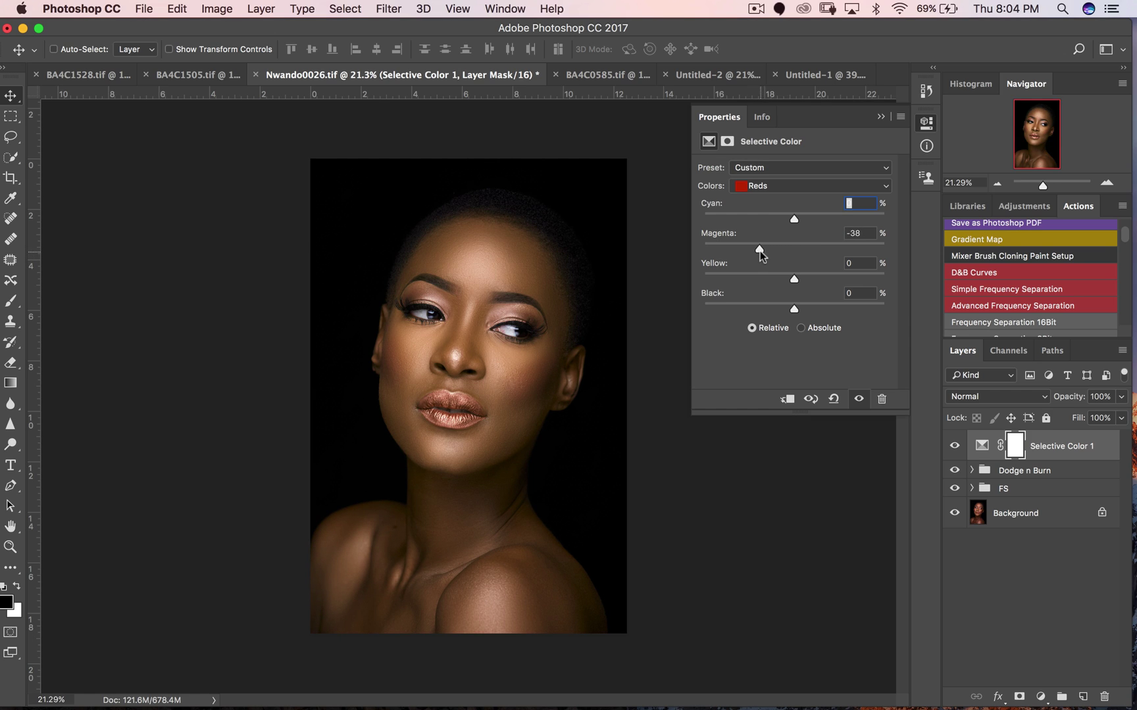
pyautogui.moveTo(761, 250); pyautogui.dragTo(878, 219)
pyautogui.write('0')
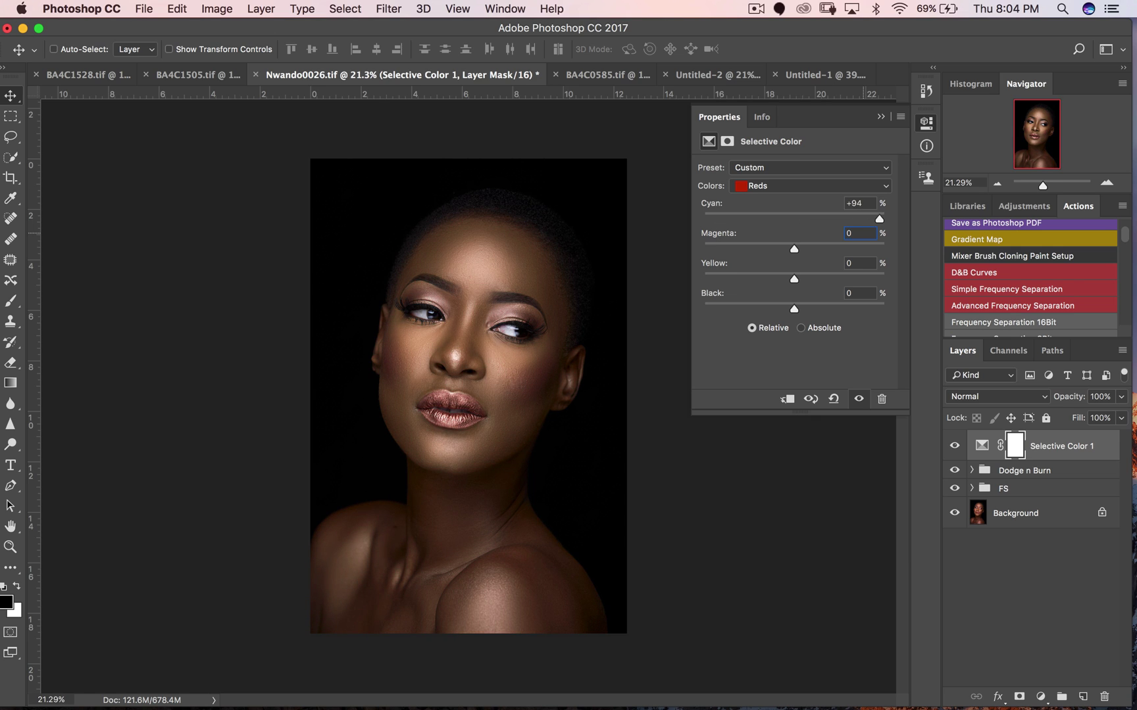
pyautogui.doubleClick(860, 203)
pyautogui.write('0')
# Set the Magenta value of the Reds to +8% in the Selective Color adjustment
pyautogui.doubleClick(864, 233)
pyautogui.press('Up')
pyautogui.press('Up')
pyautogui.press('Up')
pyautogui.press('Up')
pyautogui.press('Up')
pyautogui.press('Up')
pyautogui.press('Up')
pyautogui.press('Up')
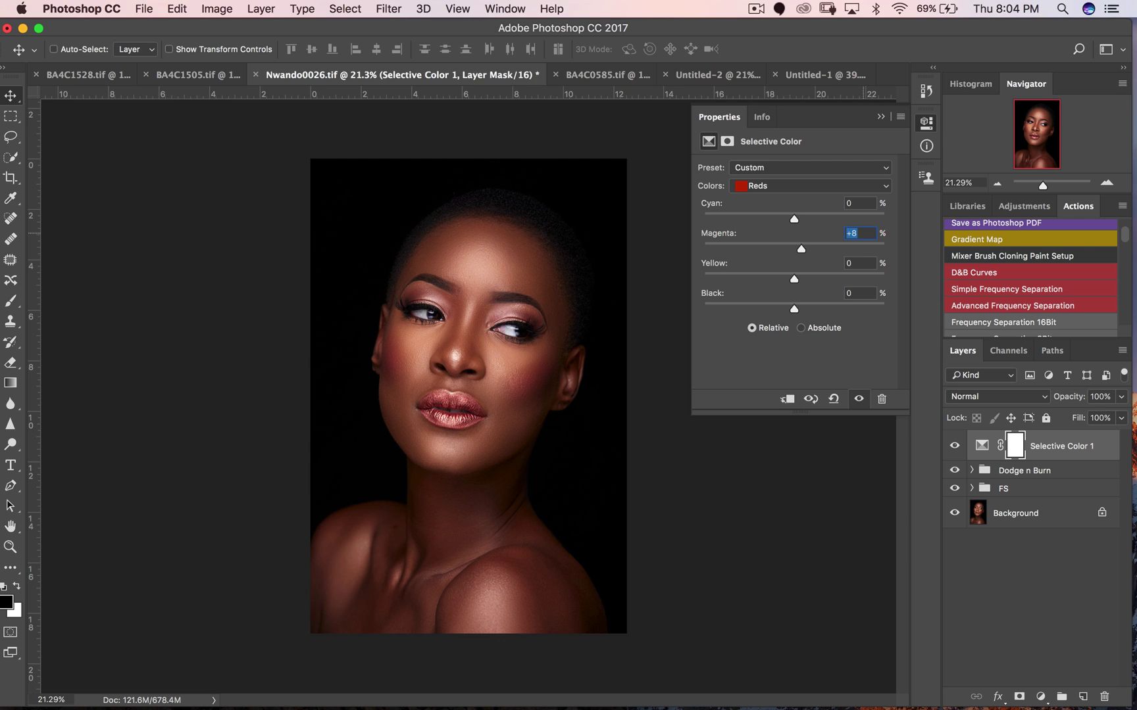
pyautogui.press('Return')
# Compare the face up close with and without the Selective Color adjustment, leaving the layer visible
pyautogui.keyDown('super'); pyautogui.click(485, 388); pyautogui.keyUp('super')
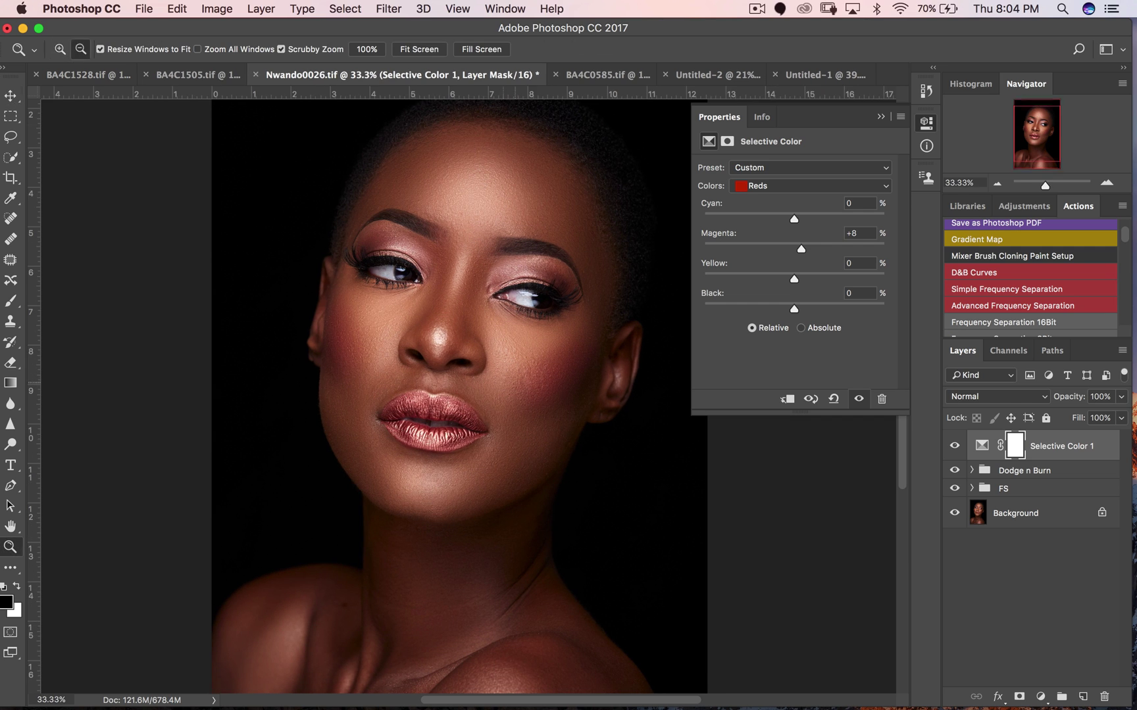
pyautogui.click(955, 446)
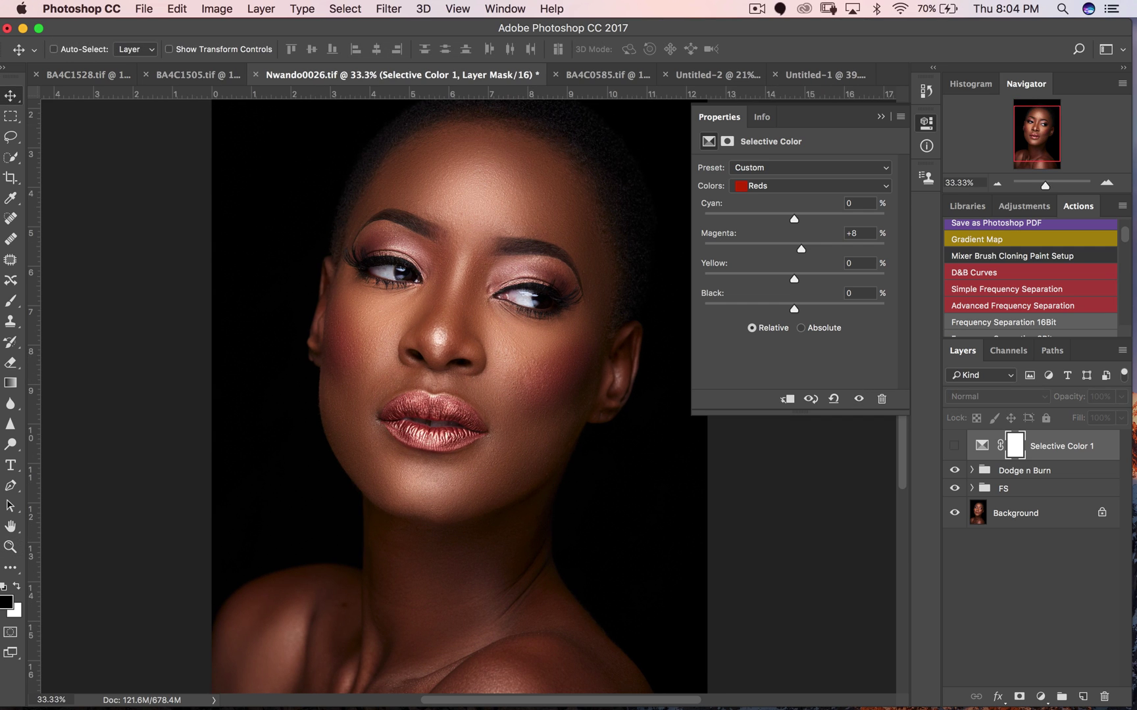
pyautogui.click(954, 446)
pyautogui.click(955, 446)
pyautogui.click(955, 445)
pyautogui.click(954, 446)
pyautogui.click(955, 446)
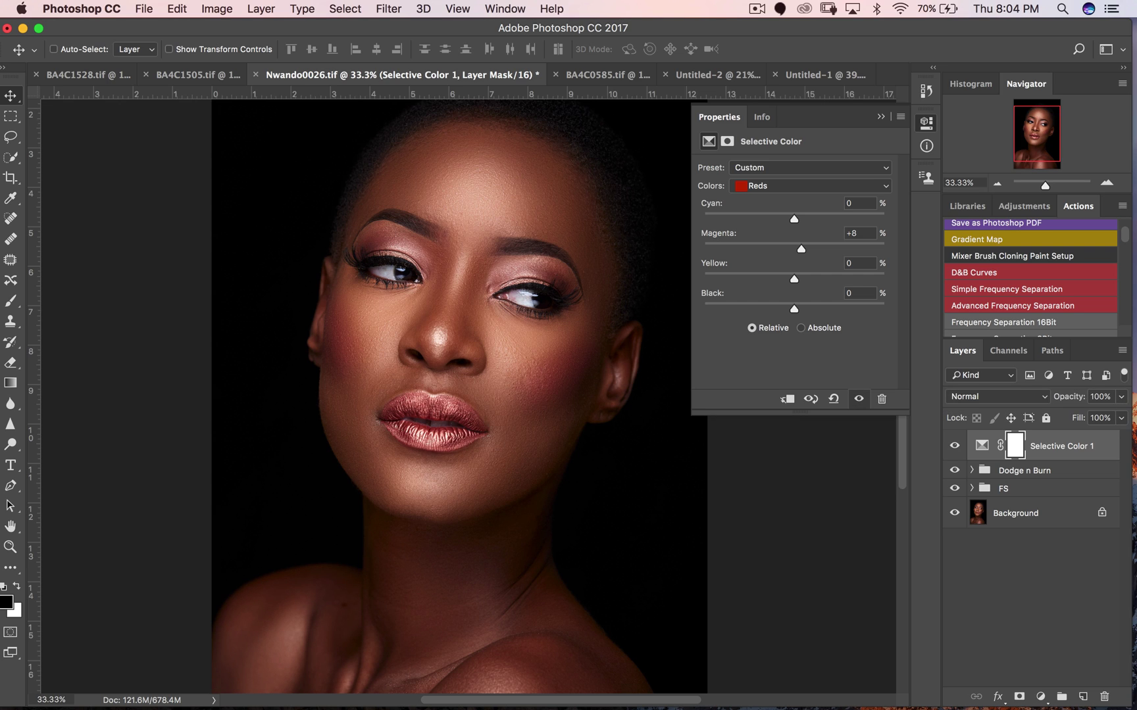
pyautogui.click(954, 446)
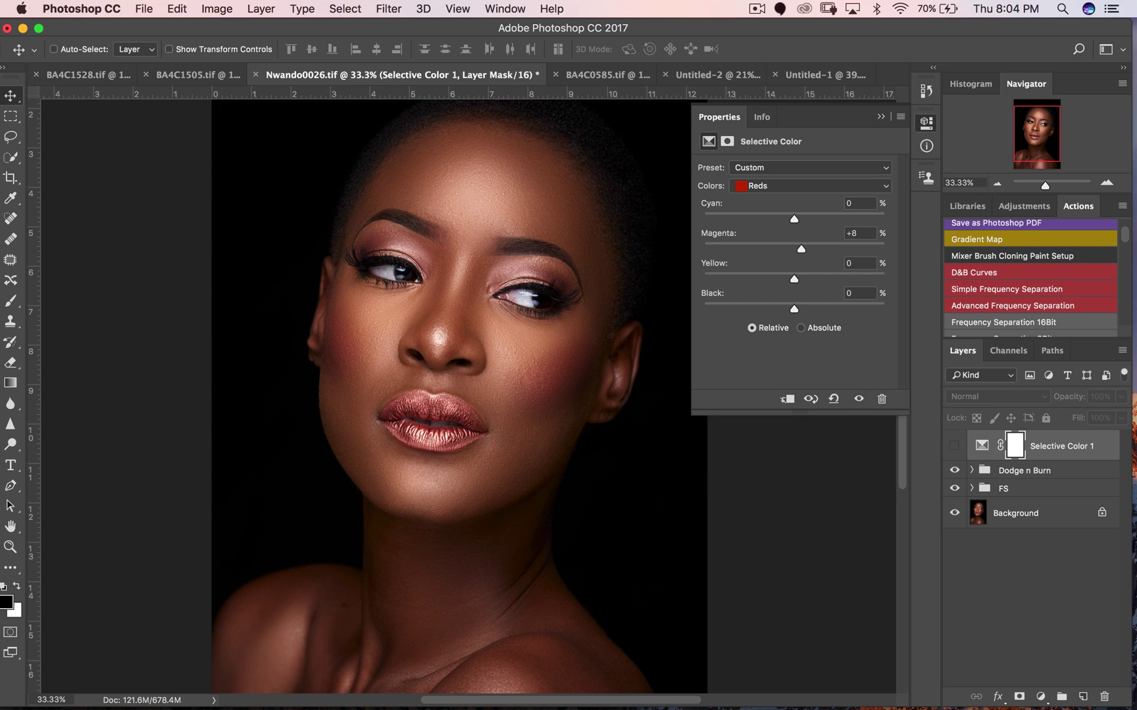
pyautogui.click(955, 446)
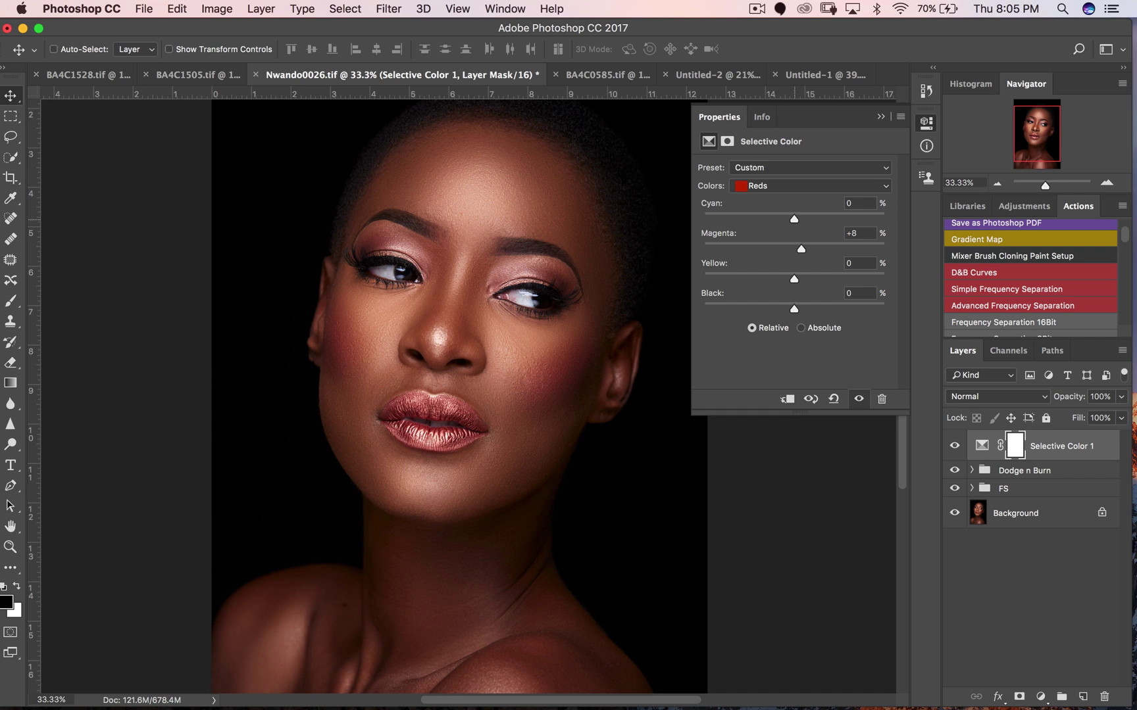
# Set the Cyan value of the Reds to +10% and compare the whole portrait with and without the adjustment
pyautogui.moveTo(794, 219); pyautogui.dragTo(802, 220)
pyautogui.keyDown('alt'); pyautogui.click(540, 347); pyautogui.keyUp('alt')
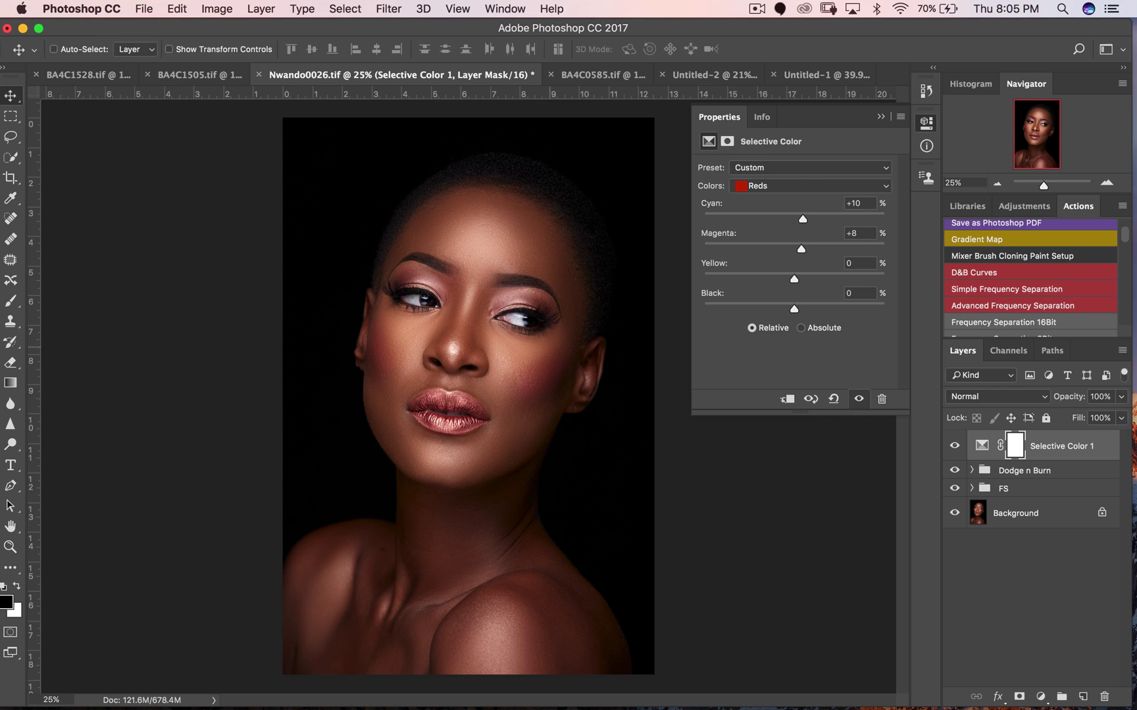
pyautogui.click(955, 446)
pyautogui.click(954, 446)
pyautogui.click(955, 446)
pyautogui.click(954, 446)
# Try the Black value of the Reds at +92% and -100%, and settle on -5%
pyautogui.moveTo(794, 309); pyautogui.dragTo(859, 309)
pyautogui.moveTo(866, 310); pyautogui.dragTo(878, 310)
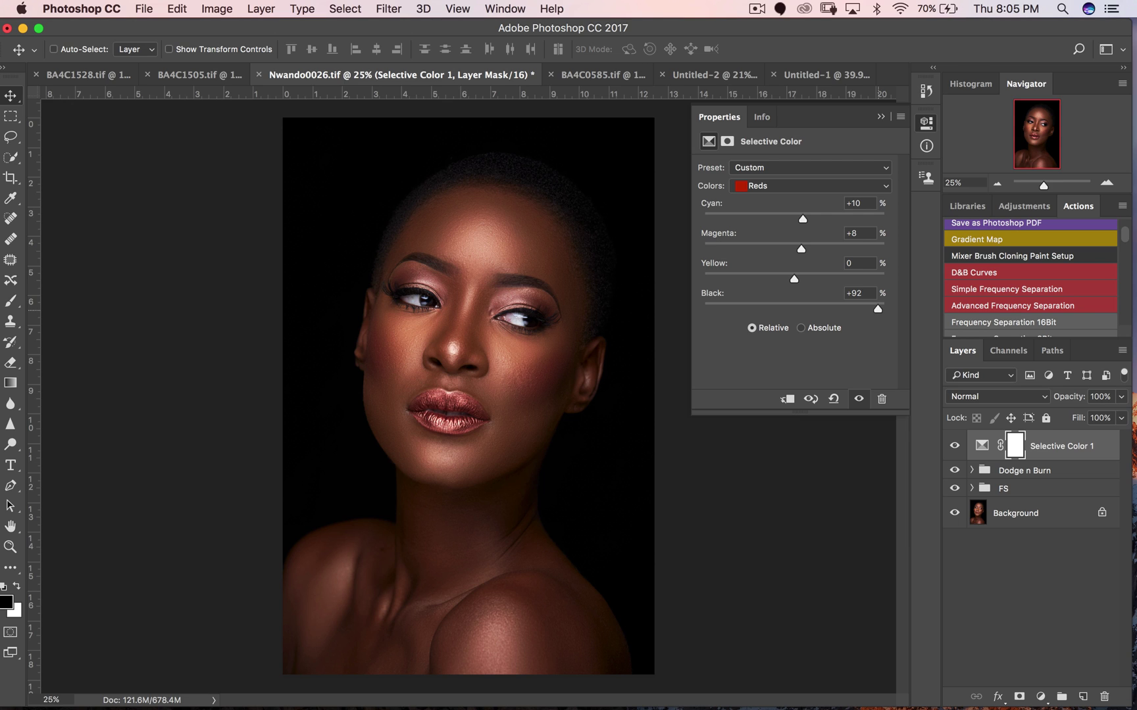
pyautogui.moveTo(877, 310); pyautogui.dragTo(702, 309)
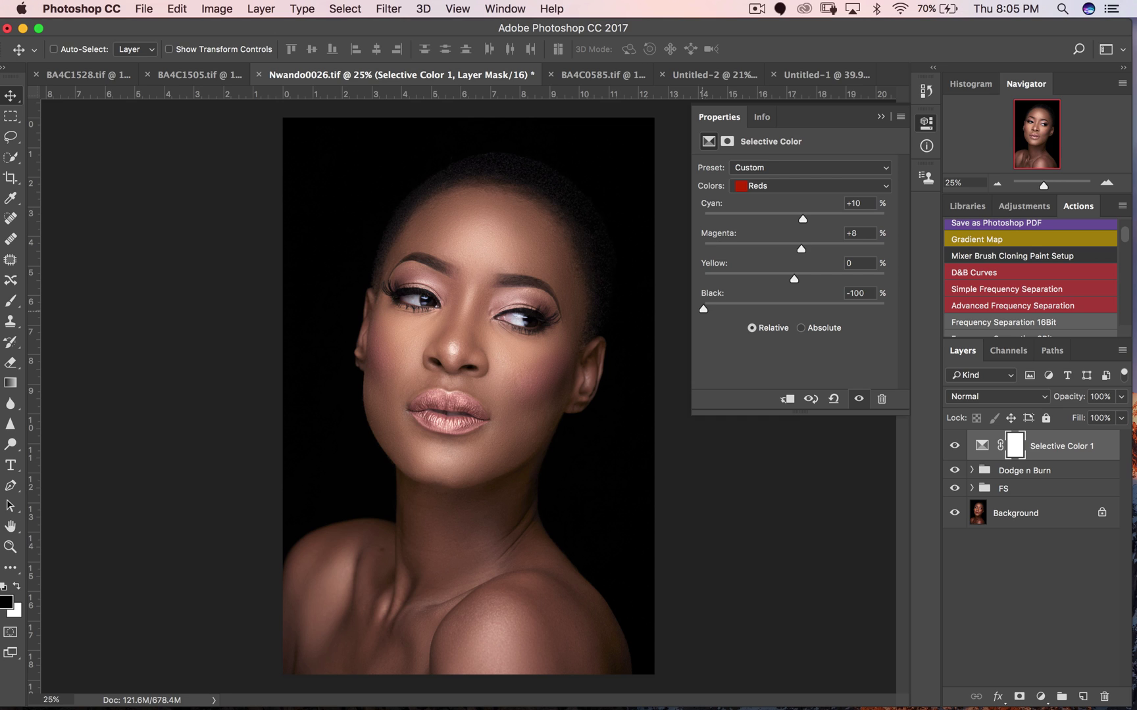
pyautogui.moveTo(704, 309); pyautogui.dragTo(789, 309)
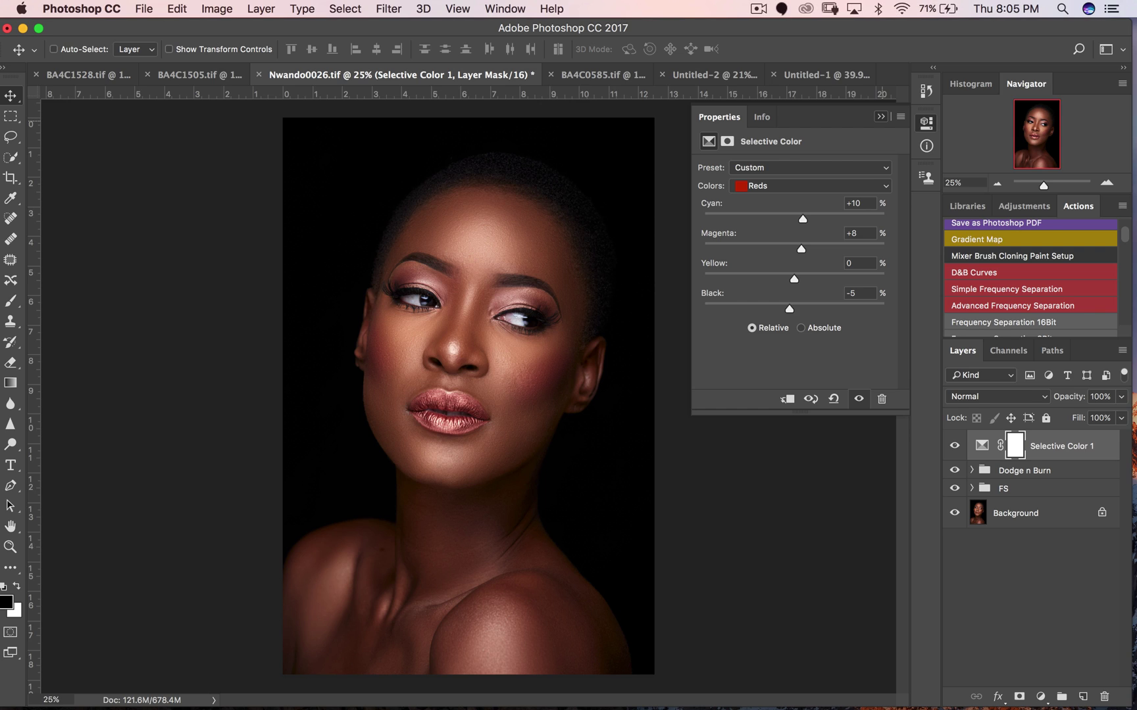
pyautogui.click(880, 117)
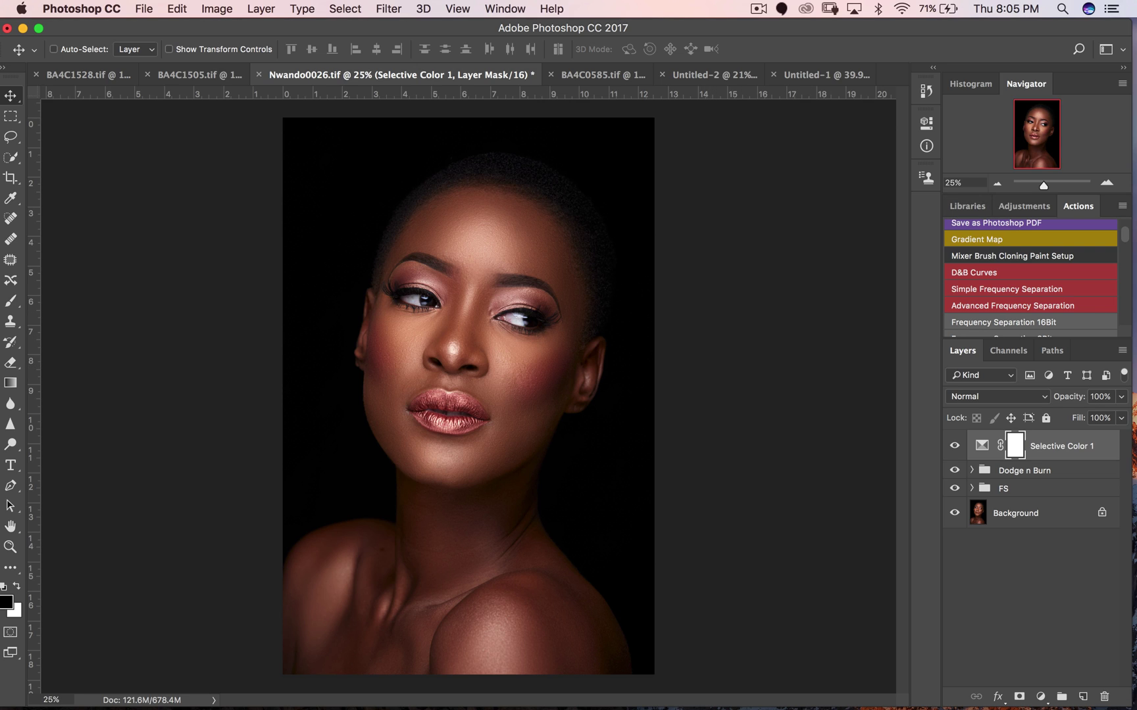
# Examine the skin tones of the full portrait and the face with the Selective Color layer hidden and shown
pyautogui.click(954, 446)
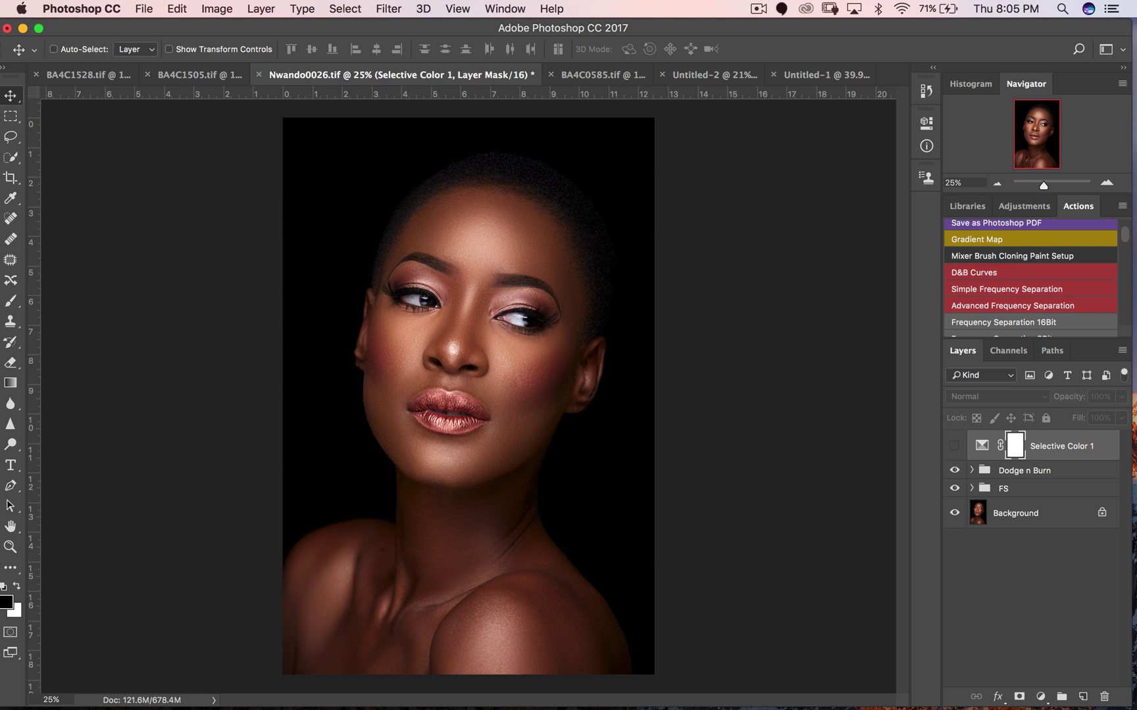
pyautogui.click(954, 446)
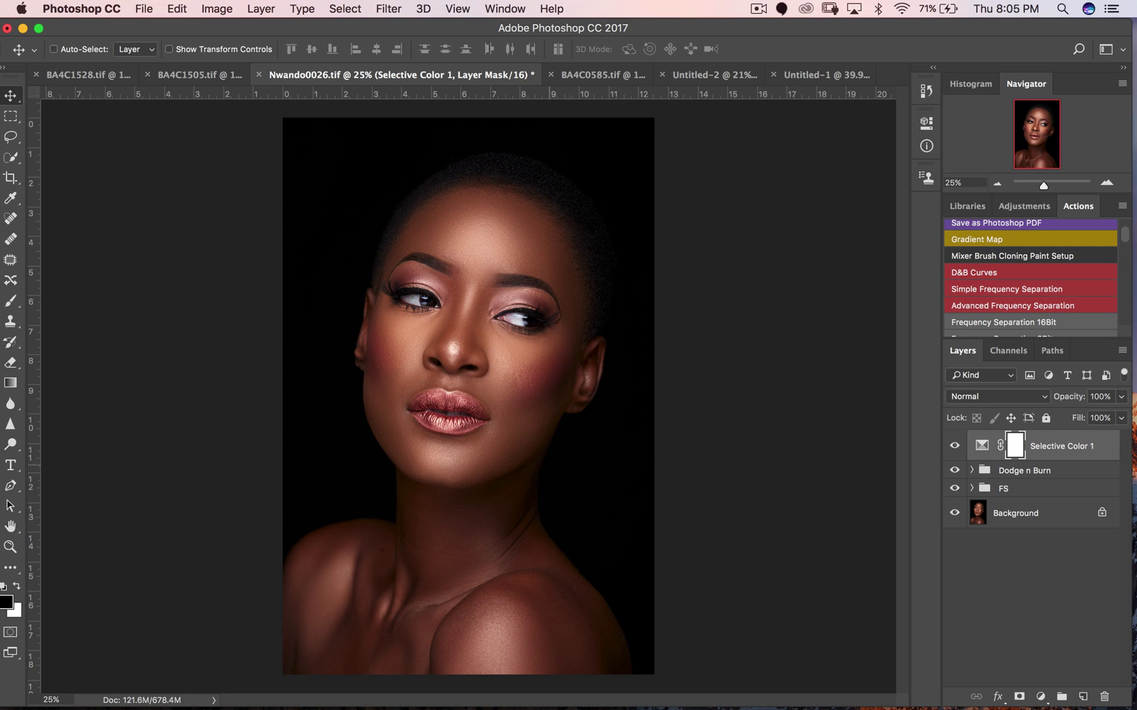
pyautogui.keyDown('super'); pyautogui.click(482, 418); pyautogui.keyUp('super')
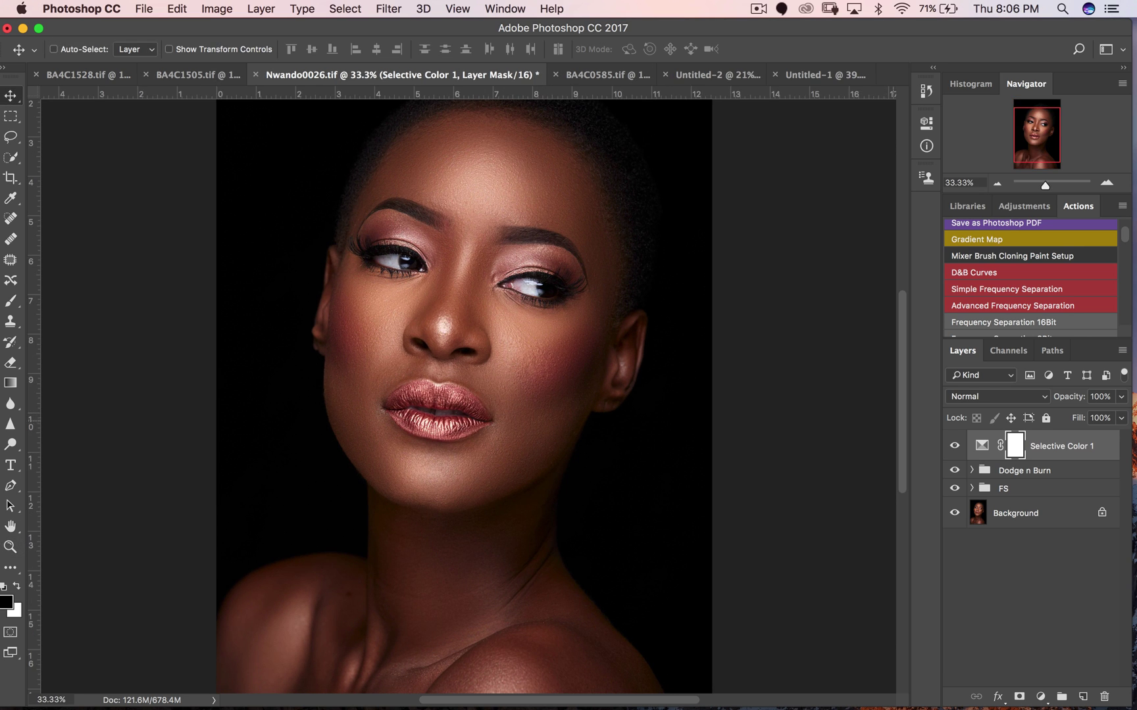
pyautogui.click(954, 446)
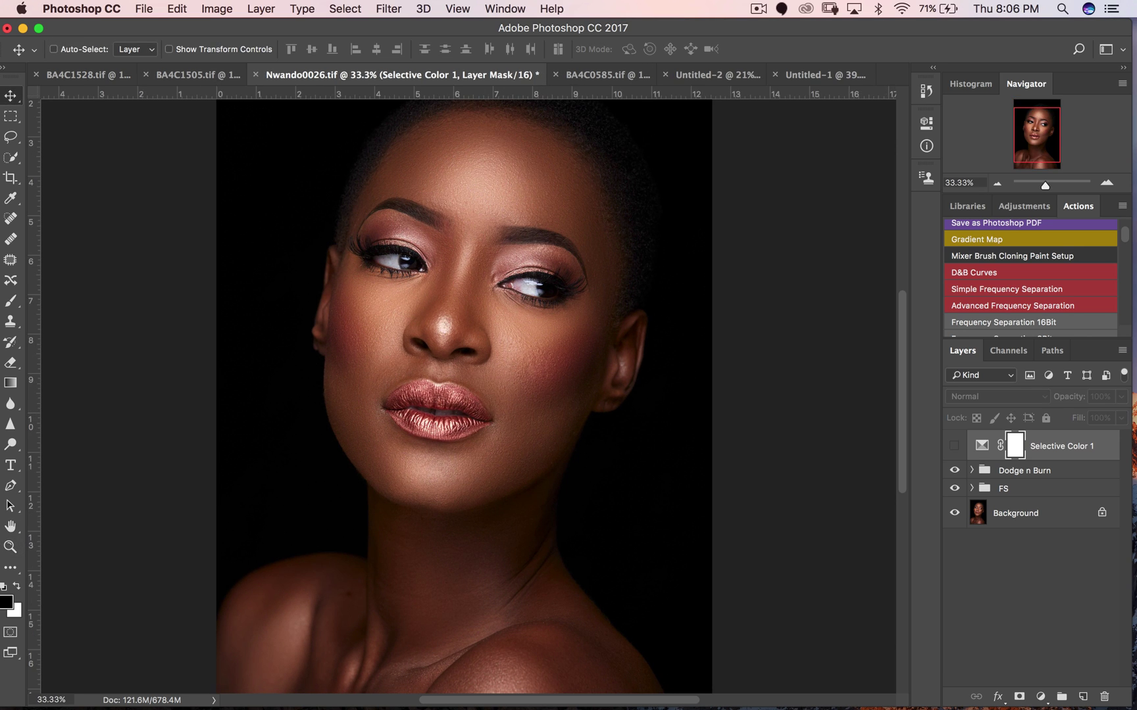
pyautogui.click(955, 446)
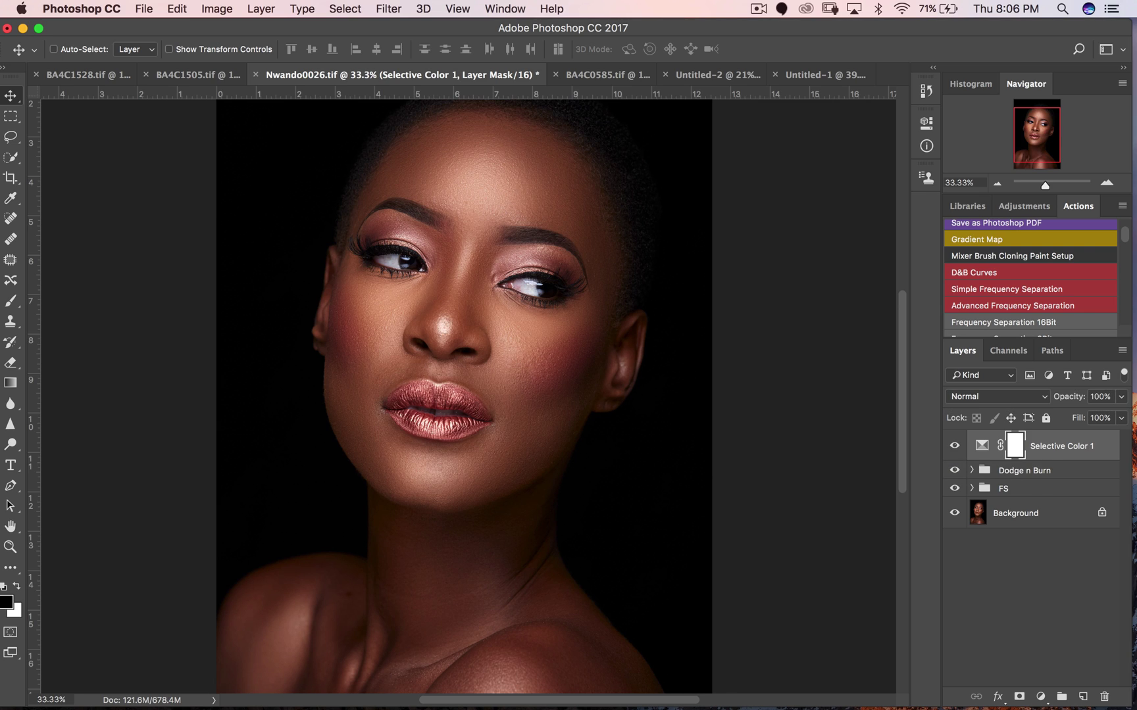
pyautogui.click(954, 446)
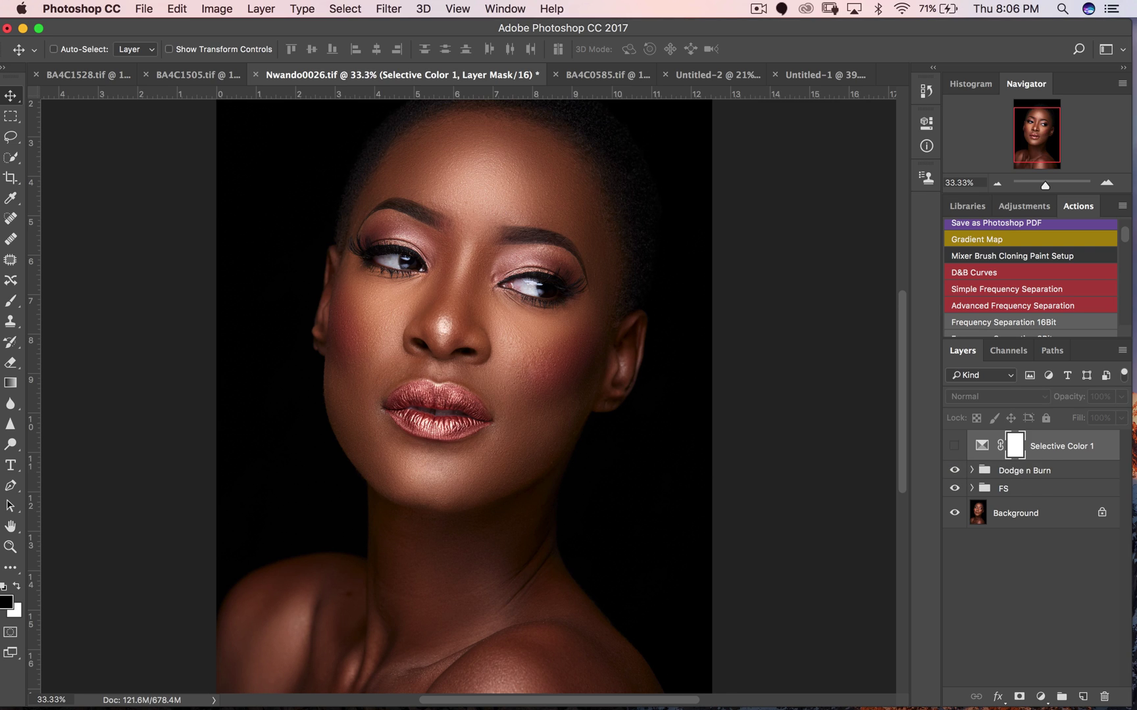
pyautogui.click(955, 446)
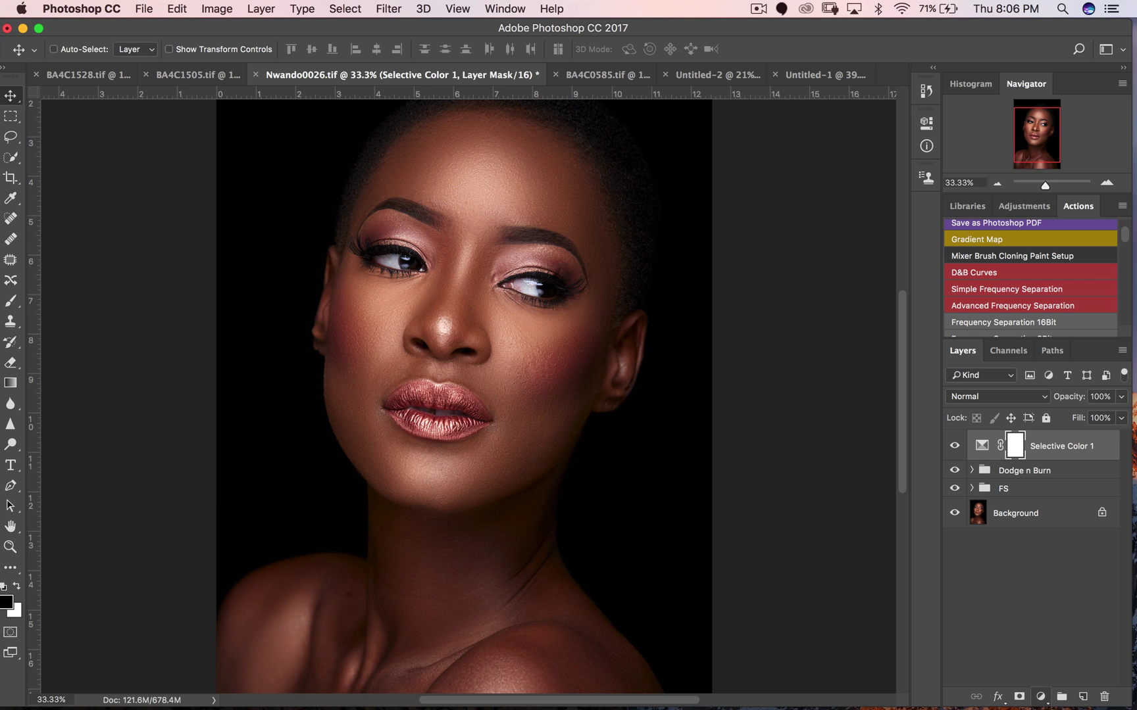
# Add a Levels adjustment layer on top with the white input level at 244 and the black input level at 5
pyautogui.click(1040, 697)
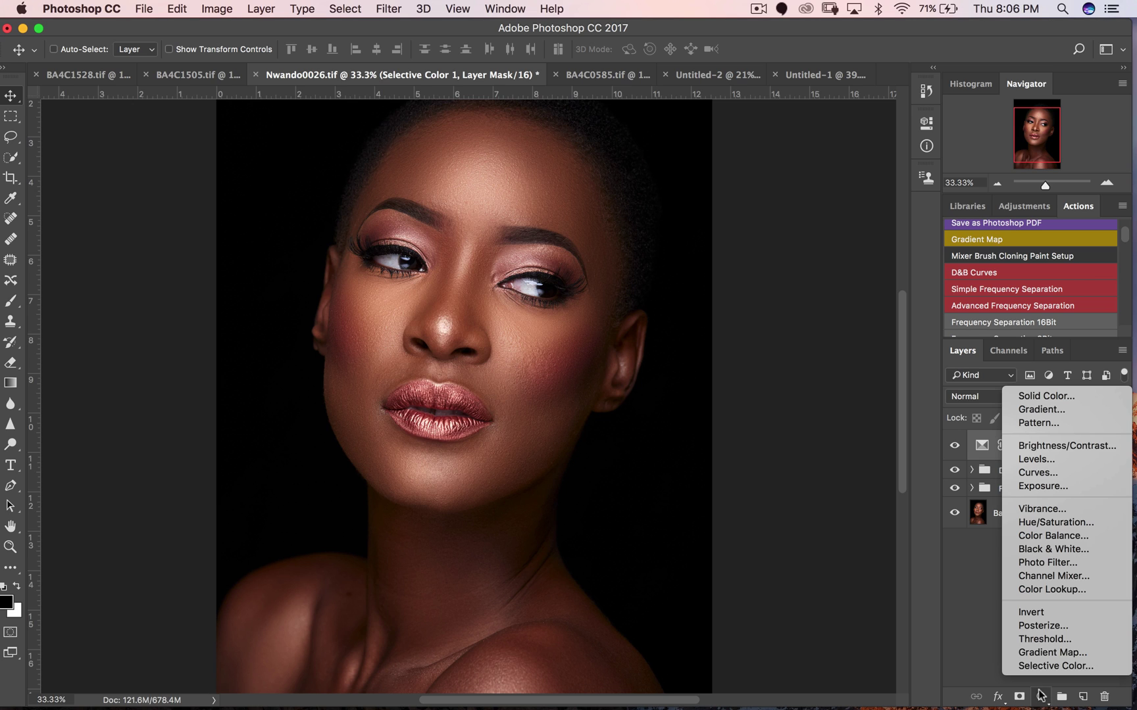
pyautogui.click(1041, 460)
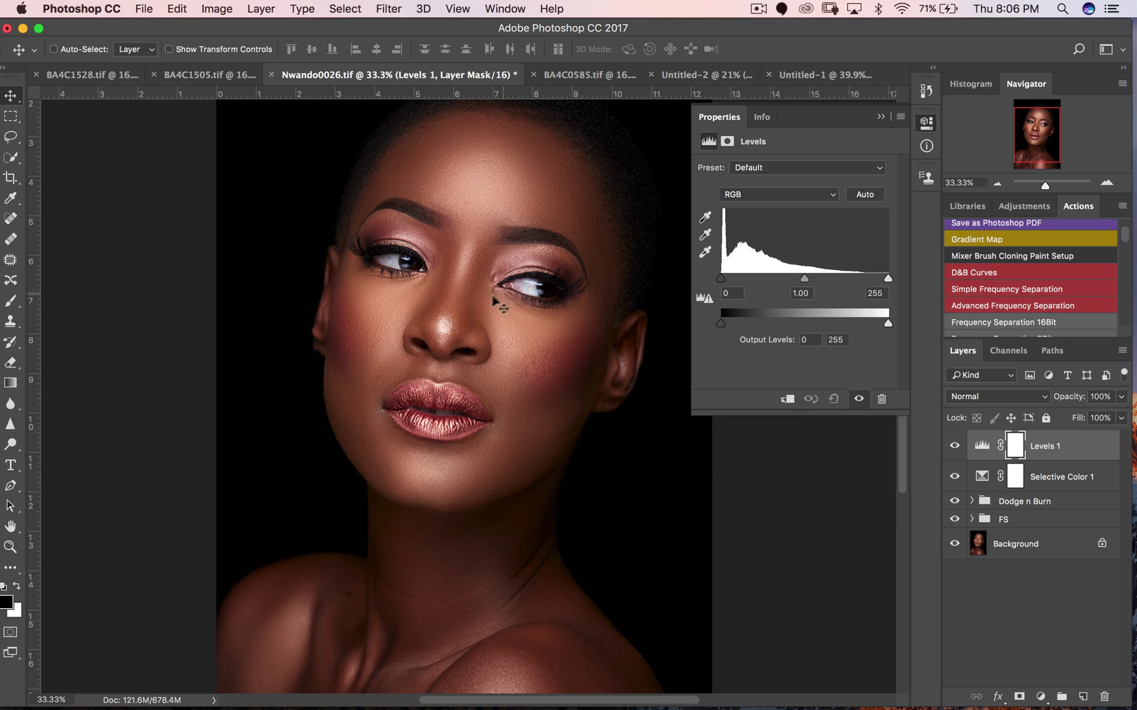
pyautogui.press('z')
pyautogui.keyDown('alt'); pyautogui.click(494, 337); pyautogui.keyUp('alt')
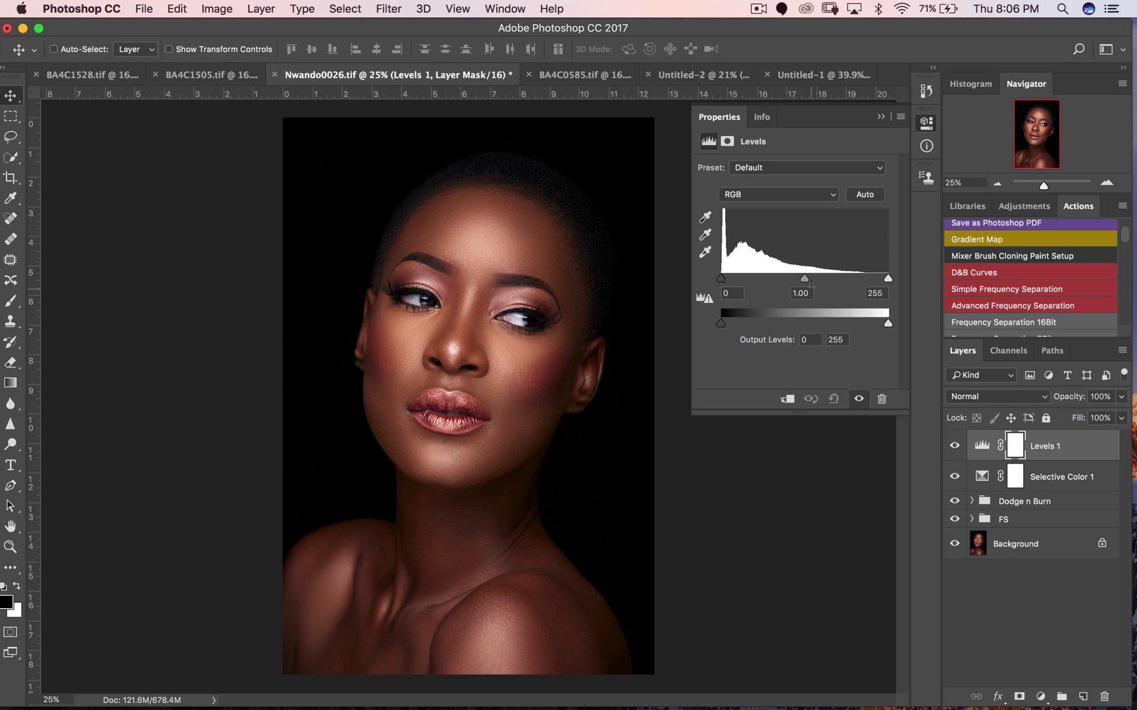
pyautogui.moveTo(891, 279); pyautogui.dragTo(880, 278)
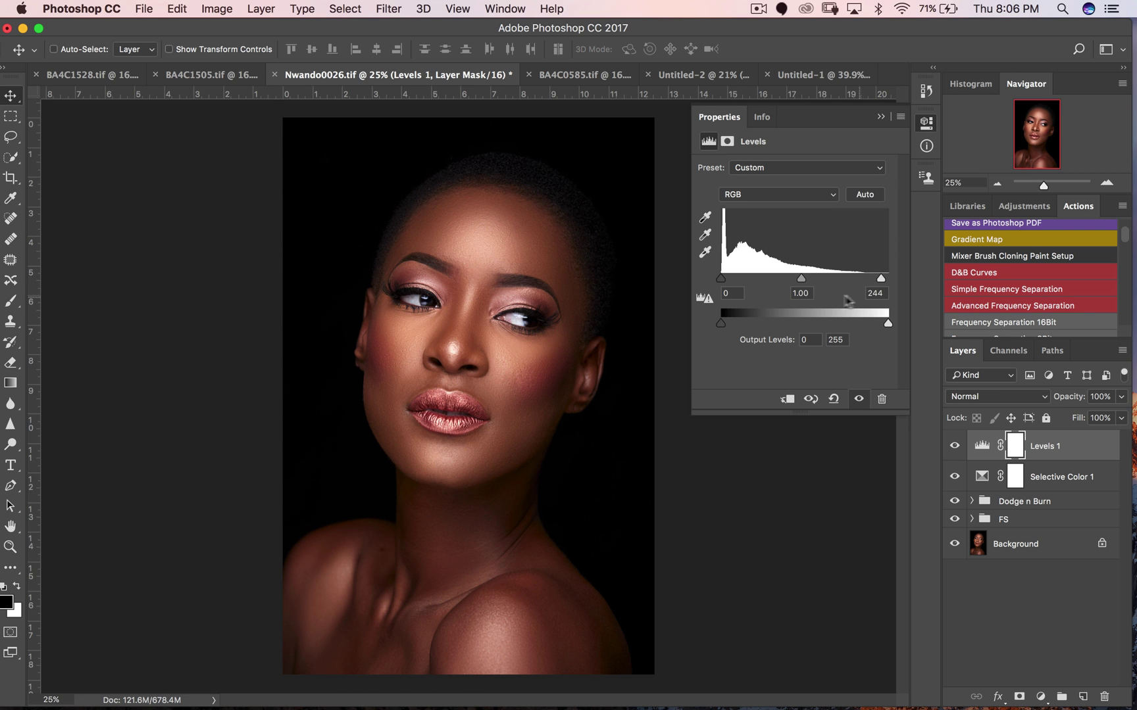
pyautogui.moveTo(720, 280); pyautogui.dragTo(724, 280)
# Compare the portrait with and without the Levels adjustment, leaving the layer visible
pyautogui.click(955, 447)
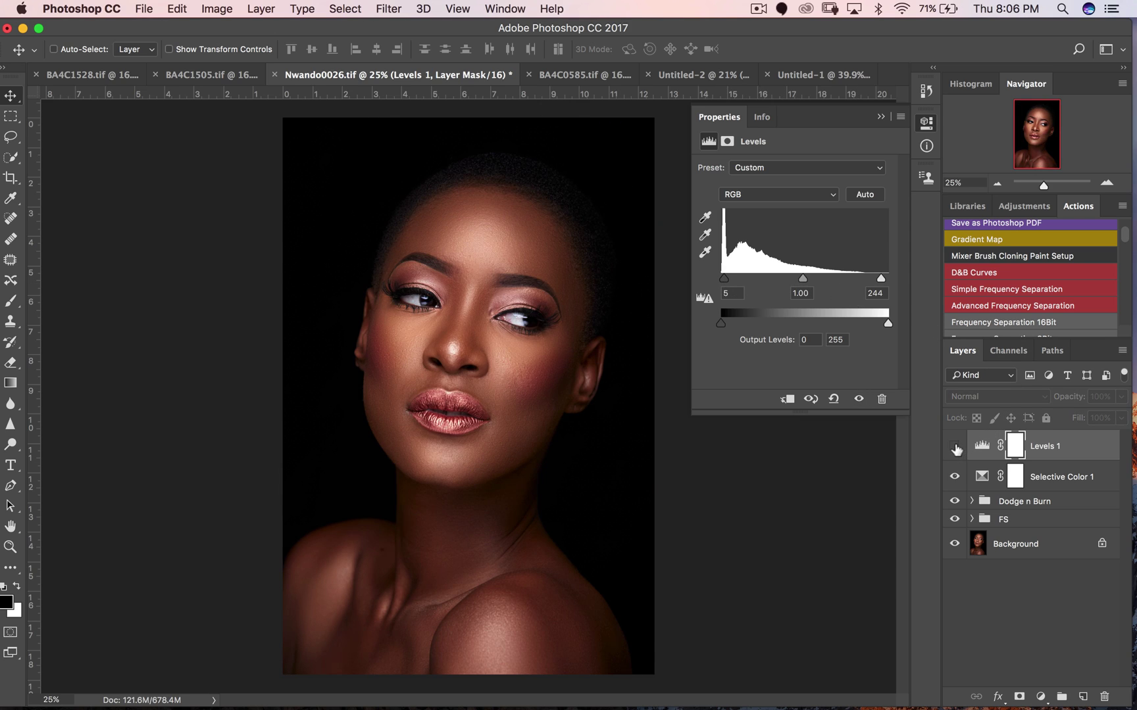
pyautogui.click(955, 446)
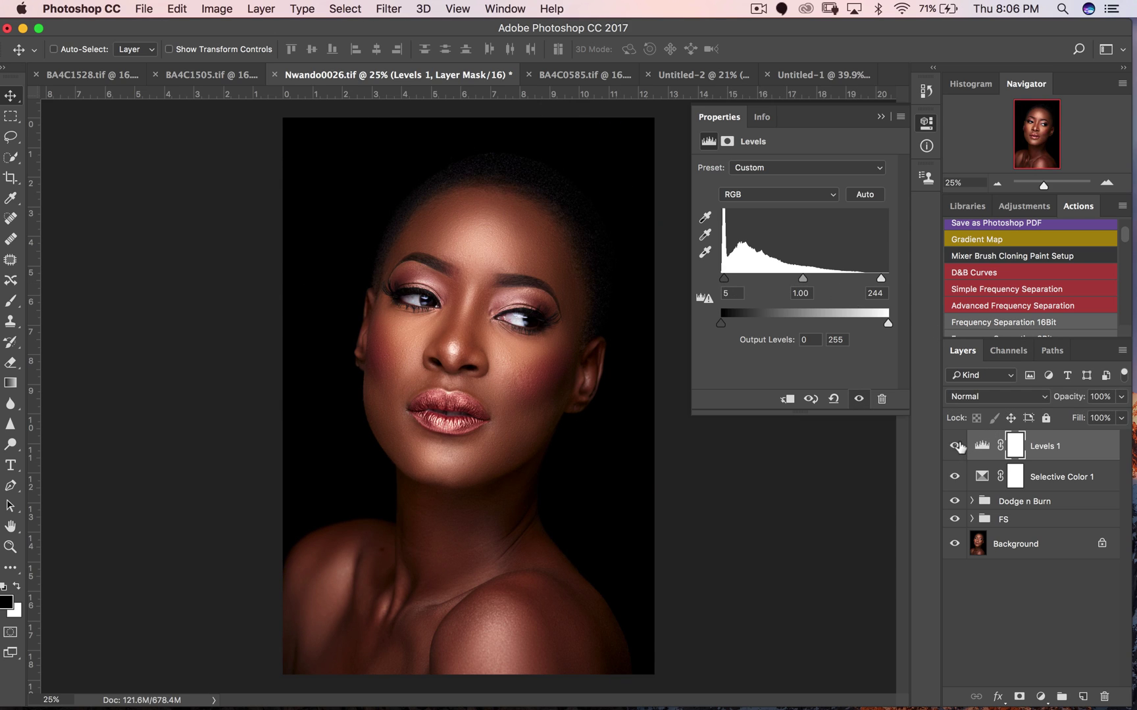
pyautogui.click(879, 117)
pyautogui.keyDown('alt'); pyautogui.click(616, 386); pyautogui.keyUp('alt')
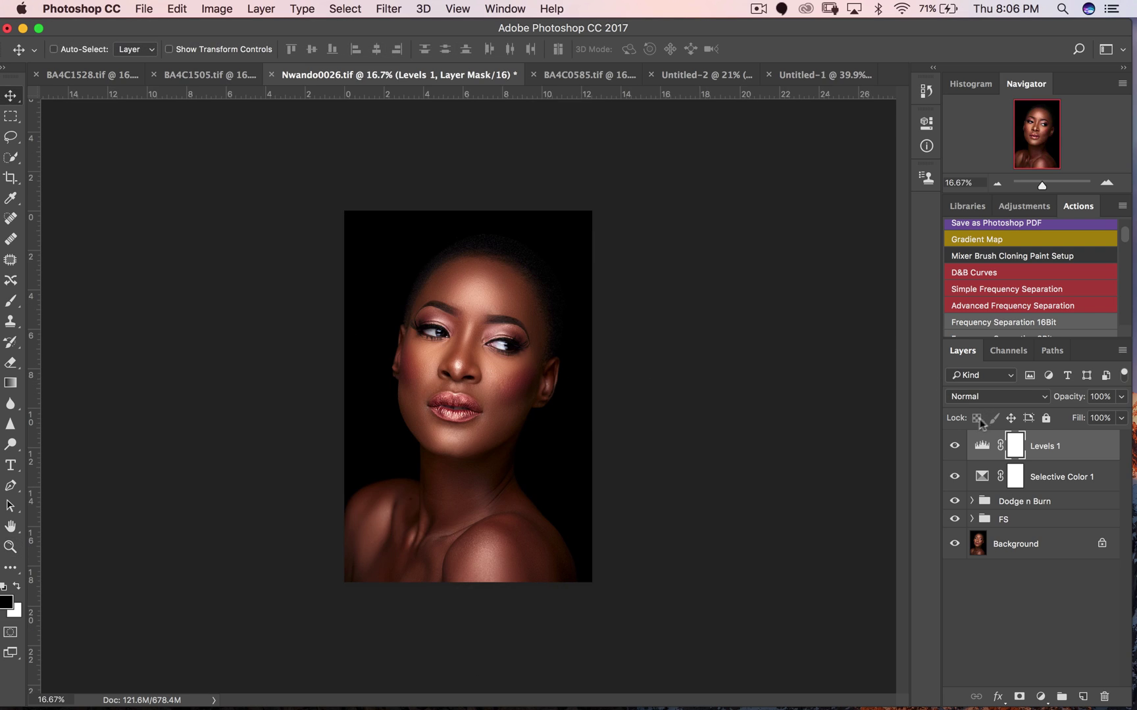
pyautogui.click(955, 447)
pyautogui.click(955, 447)
# Add a Hue/Saturation adjustment layer on top and slightly lower its master saturation
pyautogui.click(1040, 697)
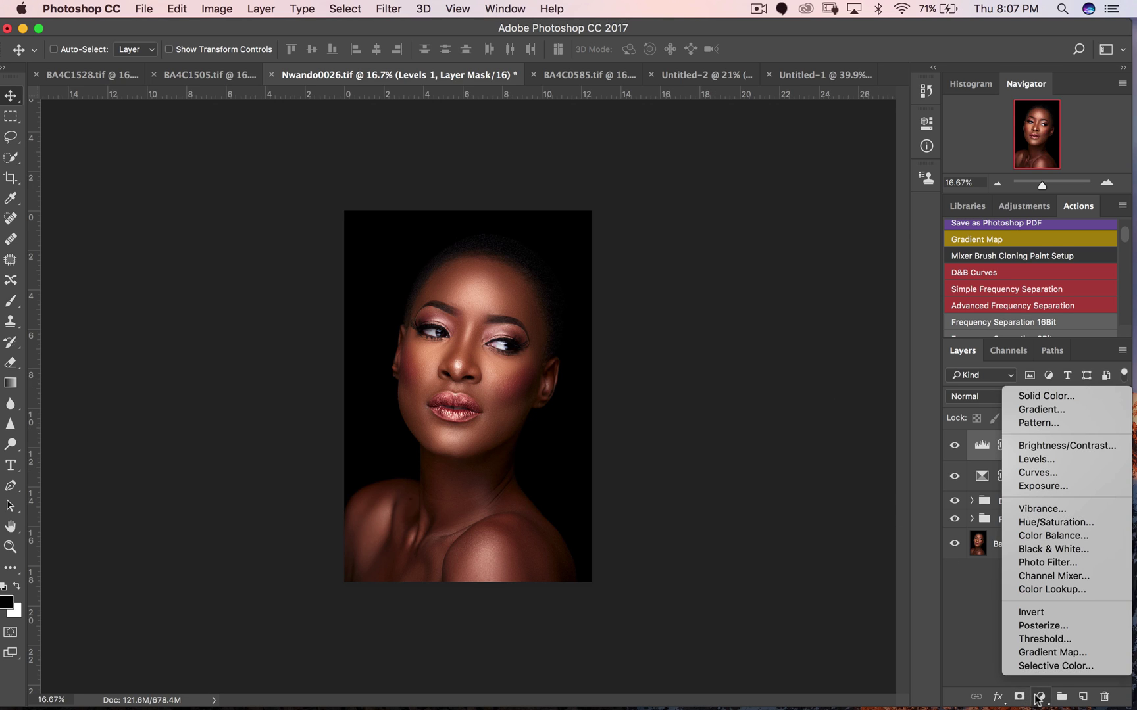
pyautogui.click(1043, 523)
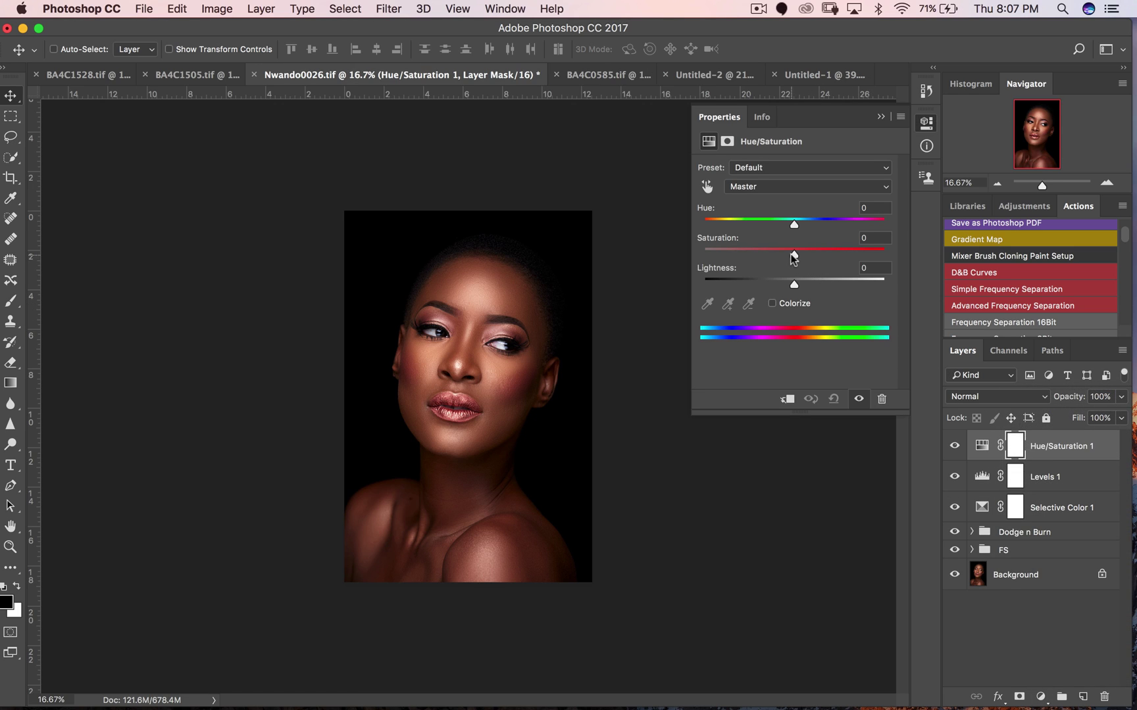
pyautogui.moveTo(793, 254); pyautogui.dragTo(787, 254)
pyautogui.click(880, 116)
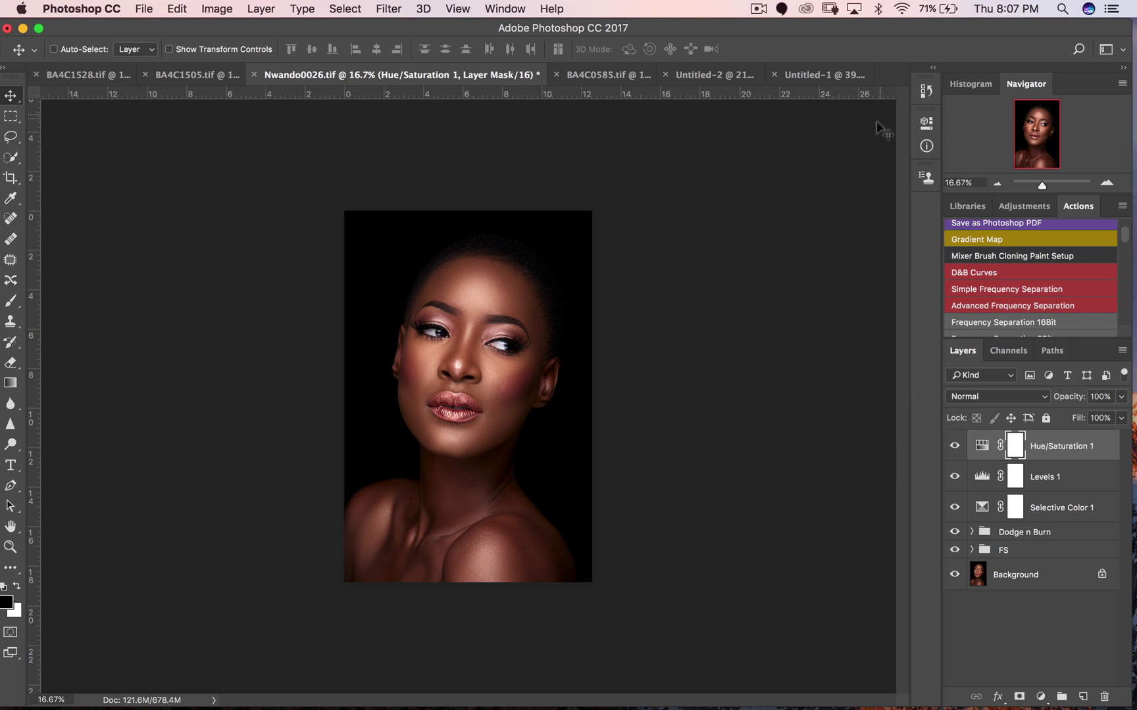
# Compare the portrait with and without the Hue/Saturation adjustment, leaving the layer visible
pyautogui.click(955, 449)
pyautogui.click(955, 450)
pyautogui.click(955, 451)
pyautogui.click(955, 451)
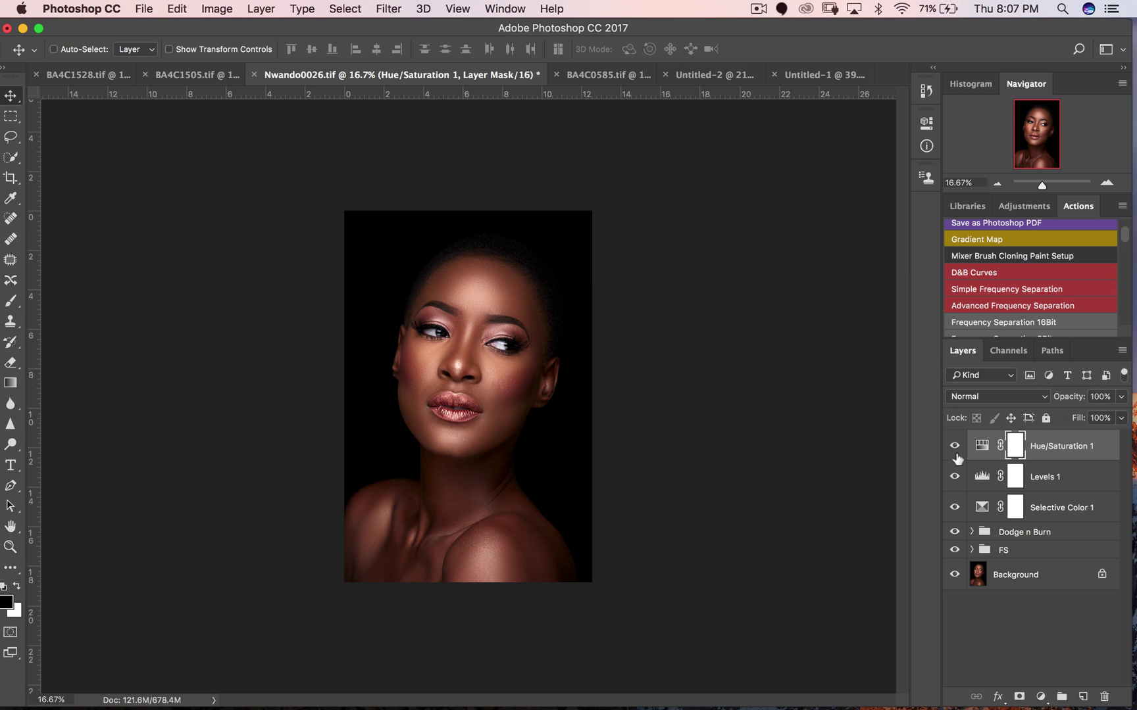
# Group the Hue/Saturation, Levels and Selective Color adjustment layers together
pyautogui.keyDown('shift'); pyautogui.click(1034, 510); pyautogui.keyUp('shift')
pyautogui.hotkey('ctrl', 'g')
pyautogui.press('z')
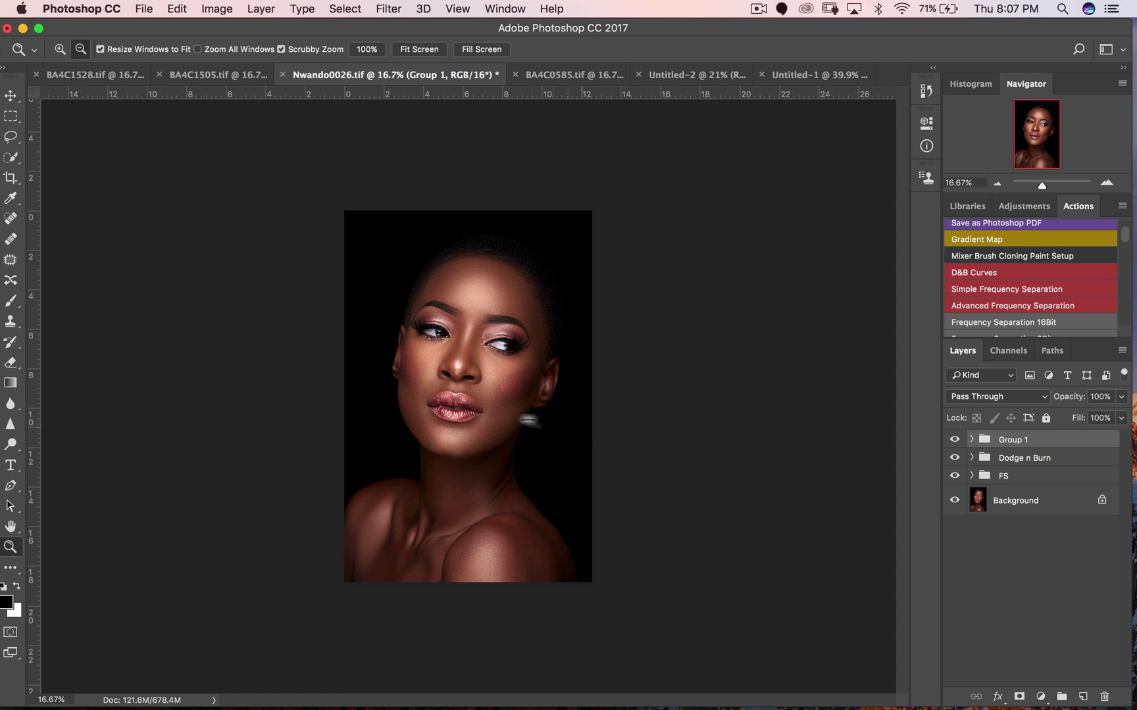
pyautogui.click(506, 409)
pyautogui.press('v')
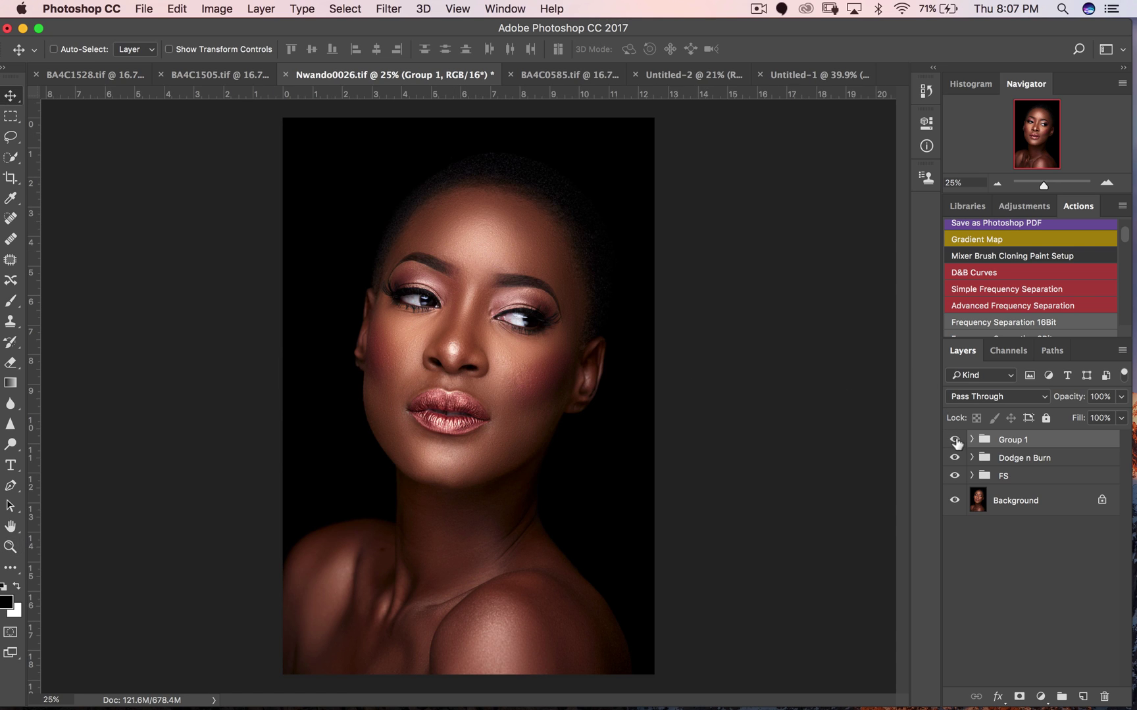
# Compare the portrait with and without the Group 1 color adjustments, leaving the group visible
pyautogui.click(954, 441)
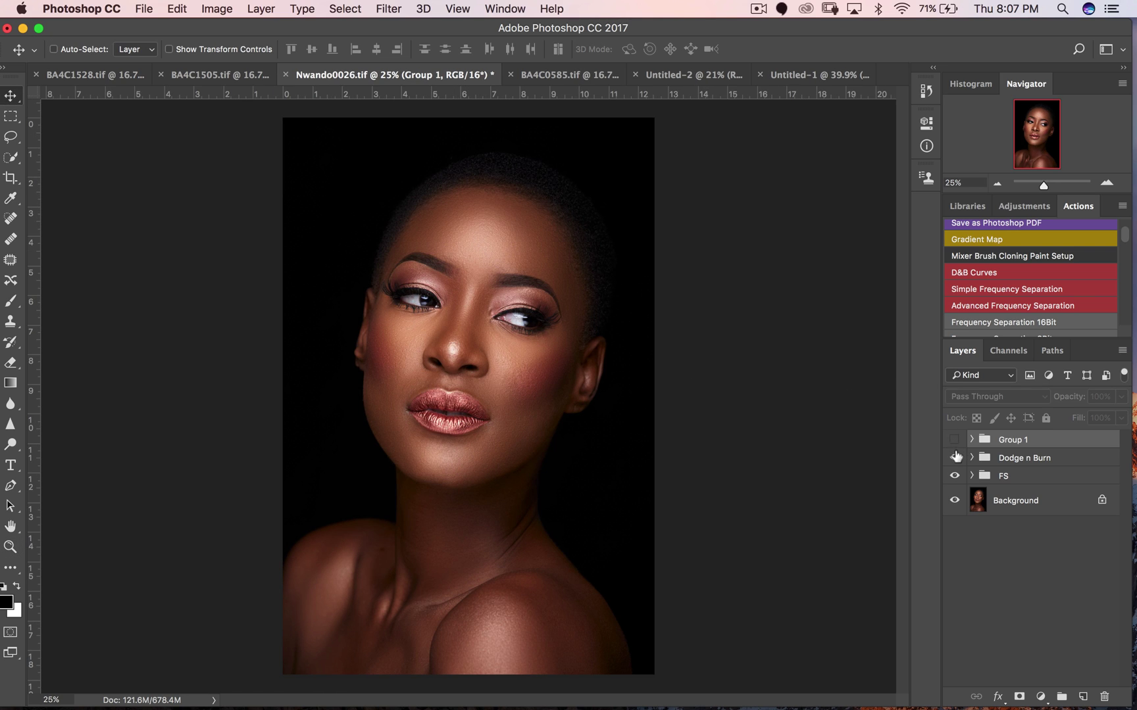
pyautogui.click(956, 441)
pyautogui.click(955, 440)
pyautogui.click(954, 440)
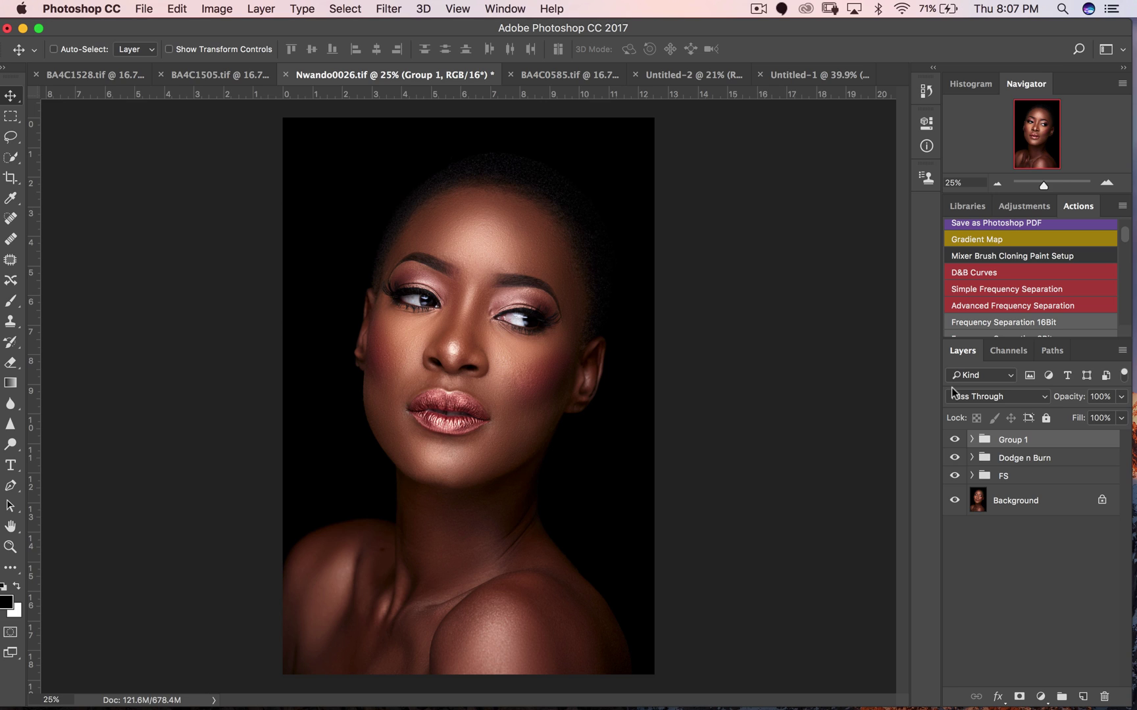
pyautogui.click(955, 441)
pyautogui.click(955, 443)
pyautogui.click(955, 444)
pyautogui.click(955, 443)
pyautogui.click(955, 445)
pyautogui.click(954, 446)
pyautogui.click(953, 446)
pyautogui.click(956, 441)
# Stamp all visible layers into a new merged layer above Group 1
pyautogui.press('z')
pyautogui.keyDown('alt'); pyautogui.click(596, 374); pyautogui.keyUp('alt')
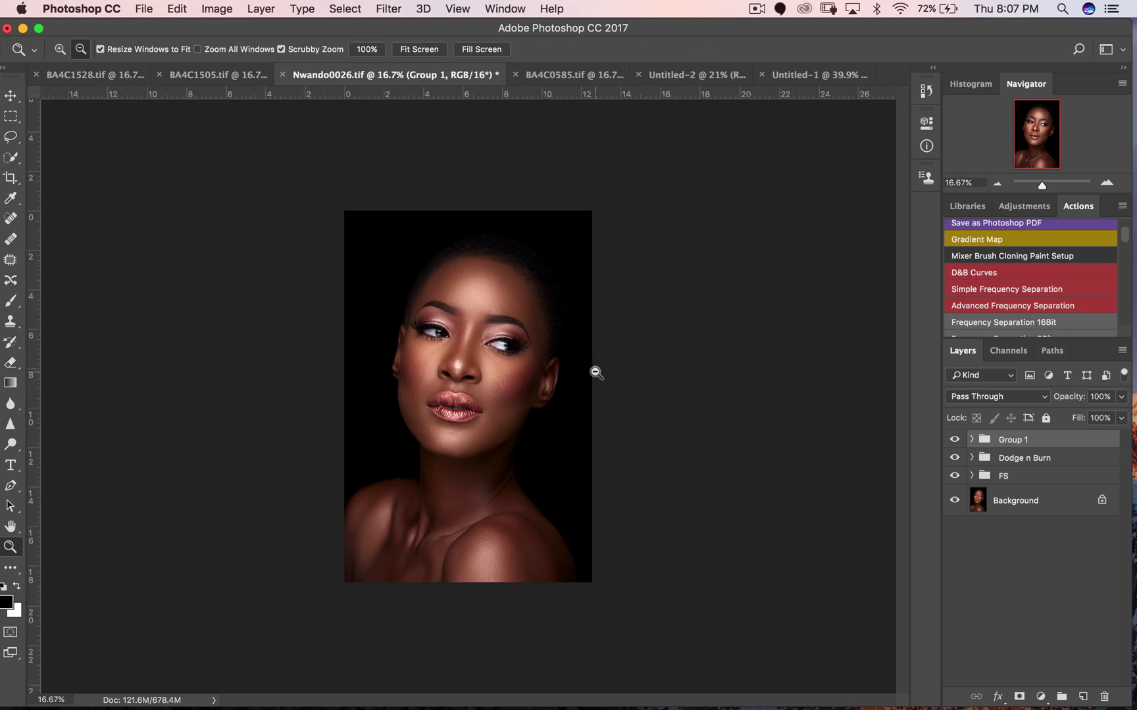
pyautogui.press('v')
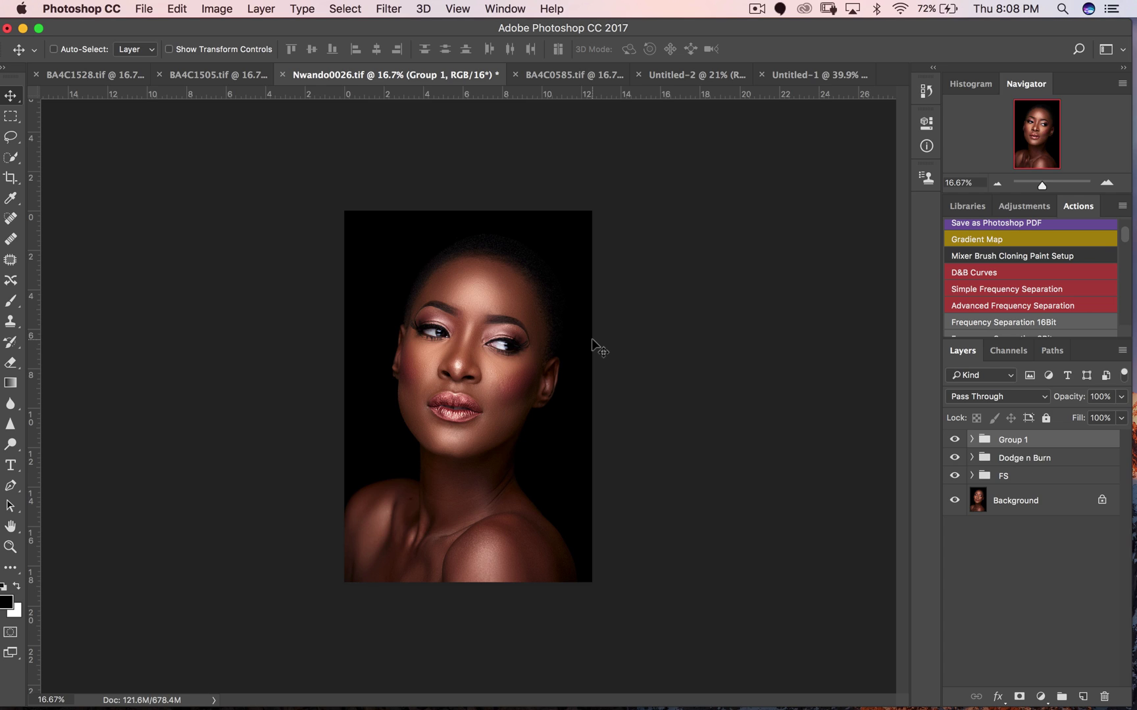
pyautogui.press('super')
pyautogui.press('super+alt+shift+e')
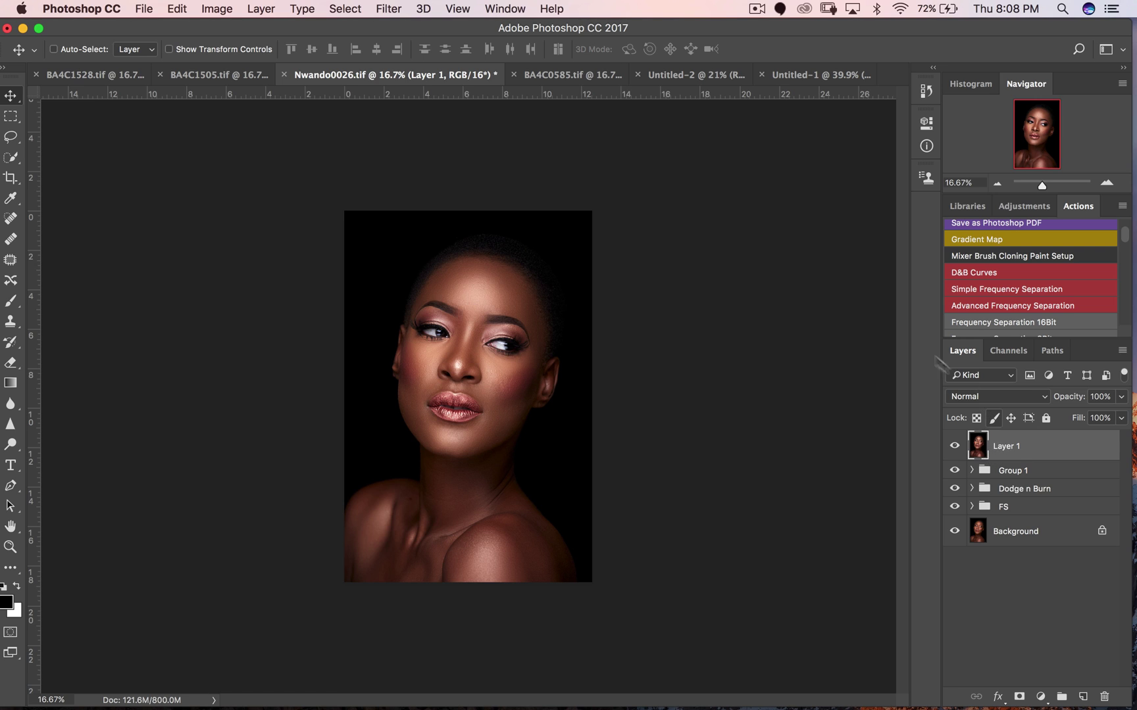
# Apply a Brightness/Contrast adjustment directly to the merged layer with contrast at -50
pyautogui.click(221, 9)
pyautogui.moveTo(290, 53)
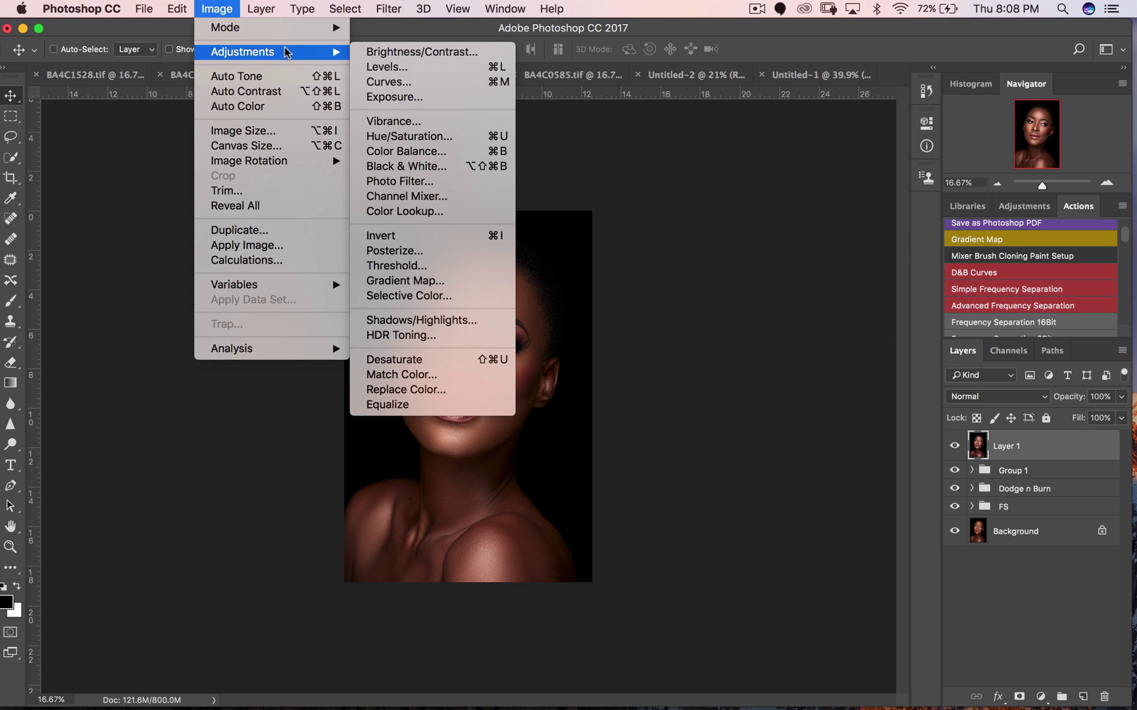
pyautogui.click(397, 54)
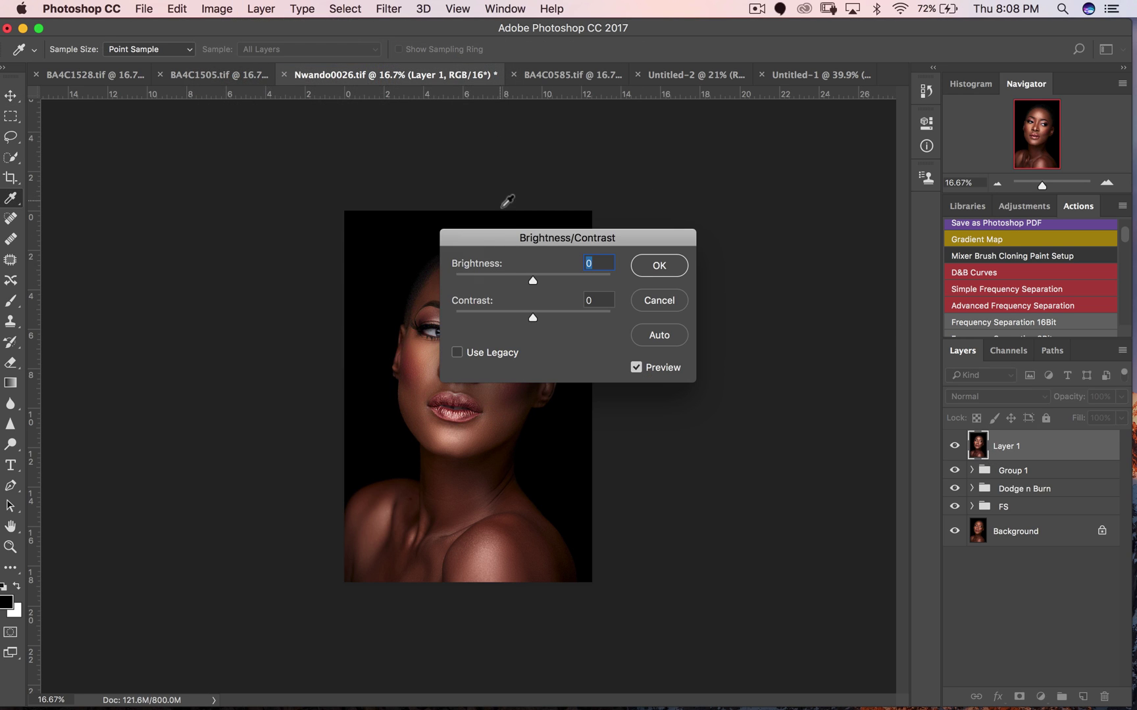
pyautogui.moveTo(533, 318); pyautogui.dragTo(458, 320)
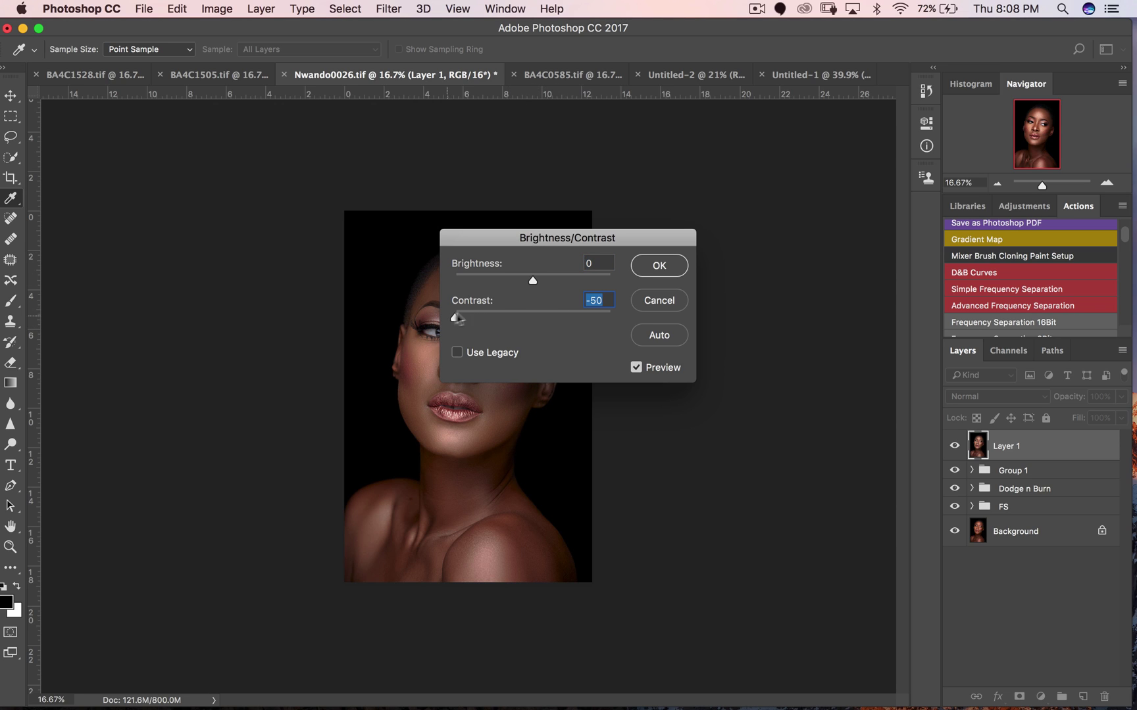
pyautogui.click(658, 266)
# Apply a High Pass filter with a 1.5-pixel radius to Layer 1 and set its blend mode to Vivid Light
pyautogui.click(399, 13)
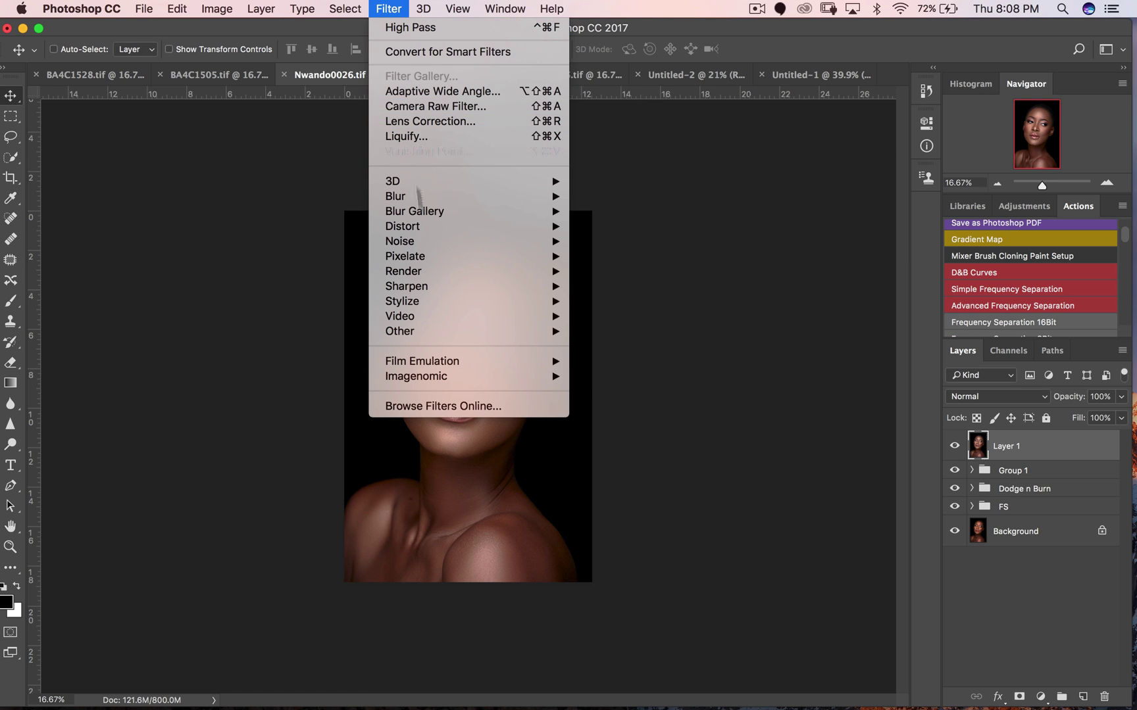
pyautogui.moveTo(523, 329)
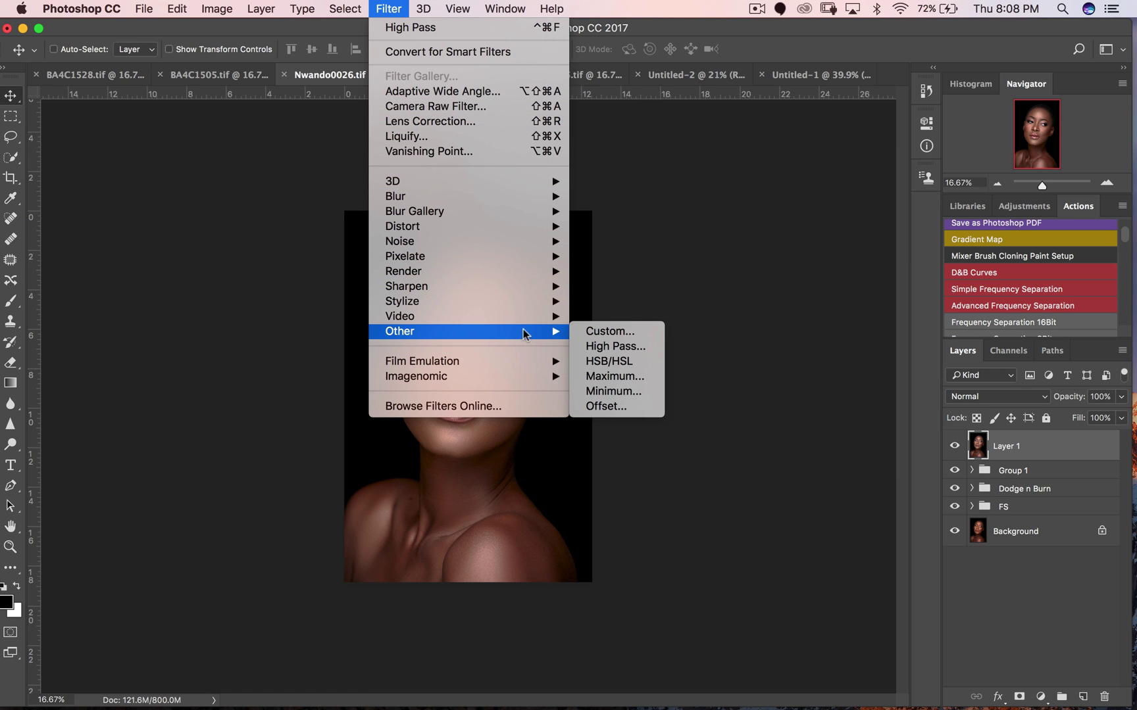
pyautogui.click(601, 349)
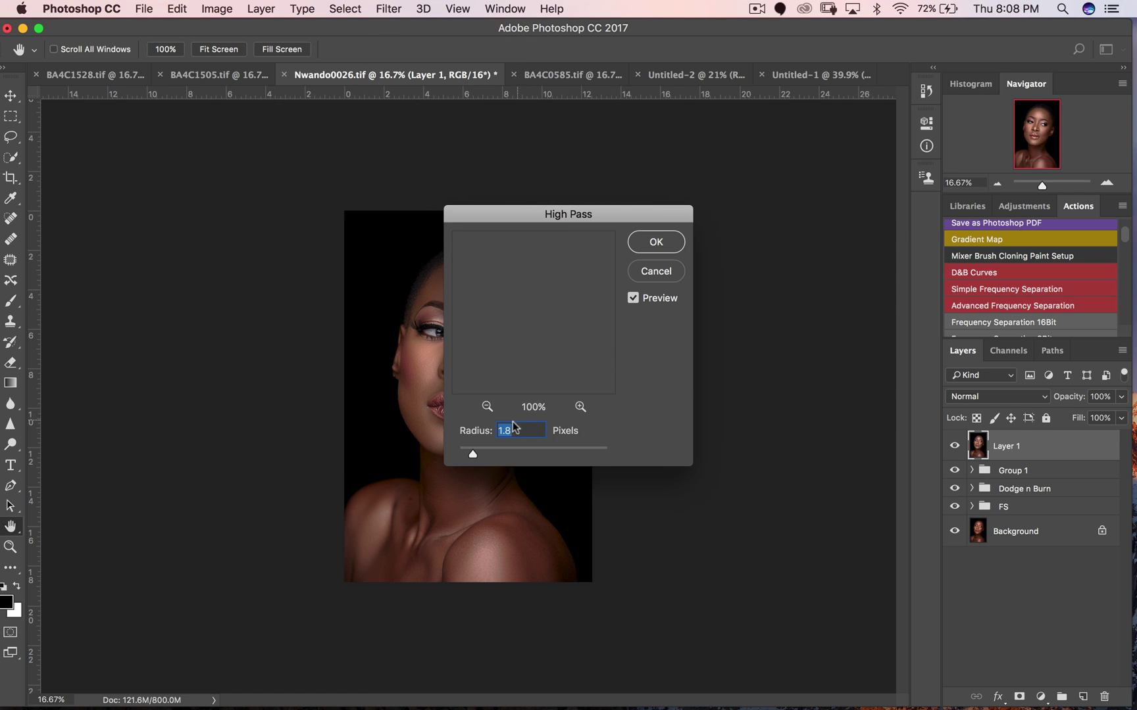
pyautogui.click(528, 429)
pyautogui.moveTo(506, 430); pyautogui.dragTo(530, 426)
pyautogui.write('5')
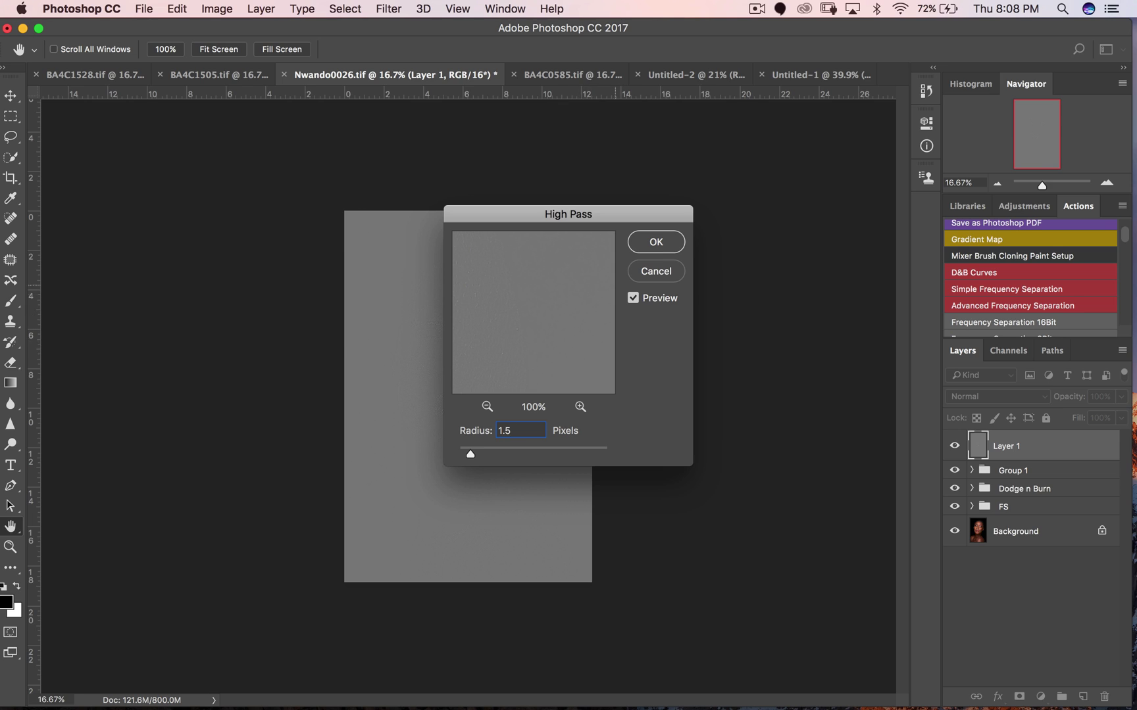
pyautogui.press('Return')
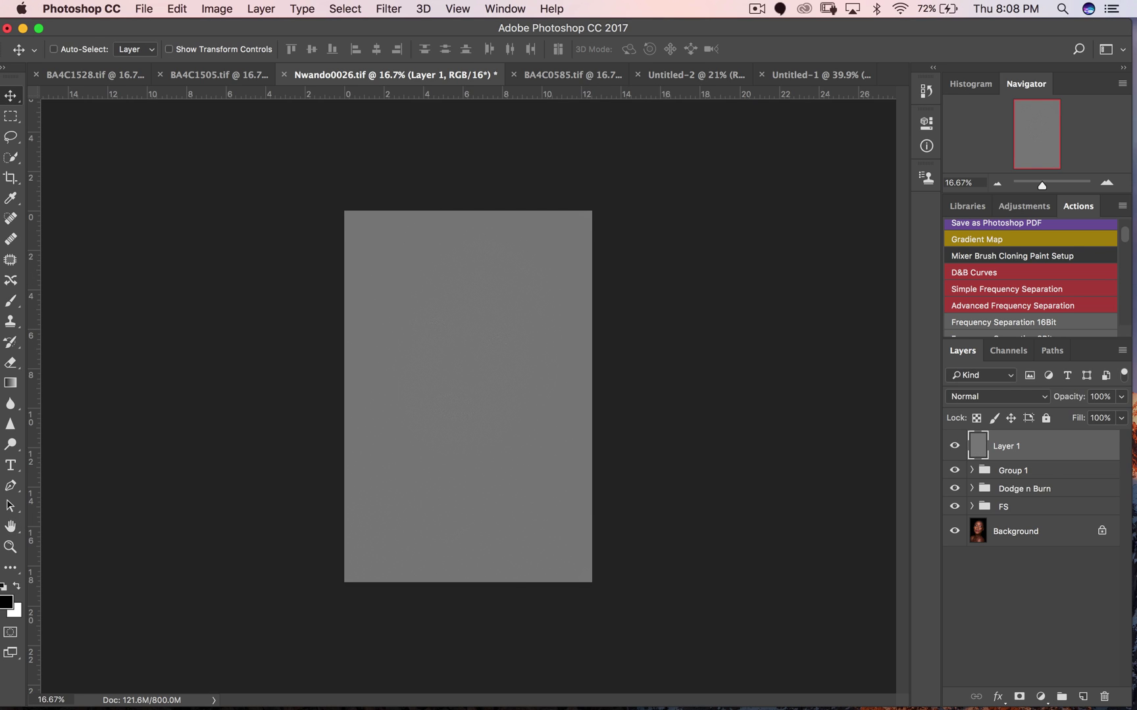
pyautogui.click(966, 396)
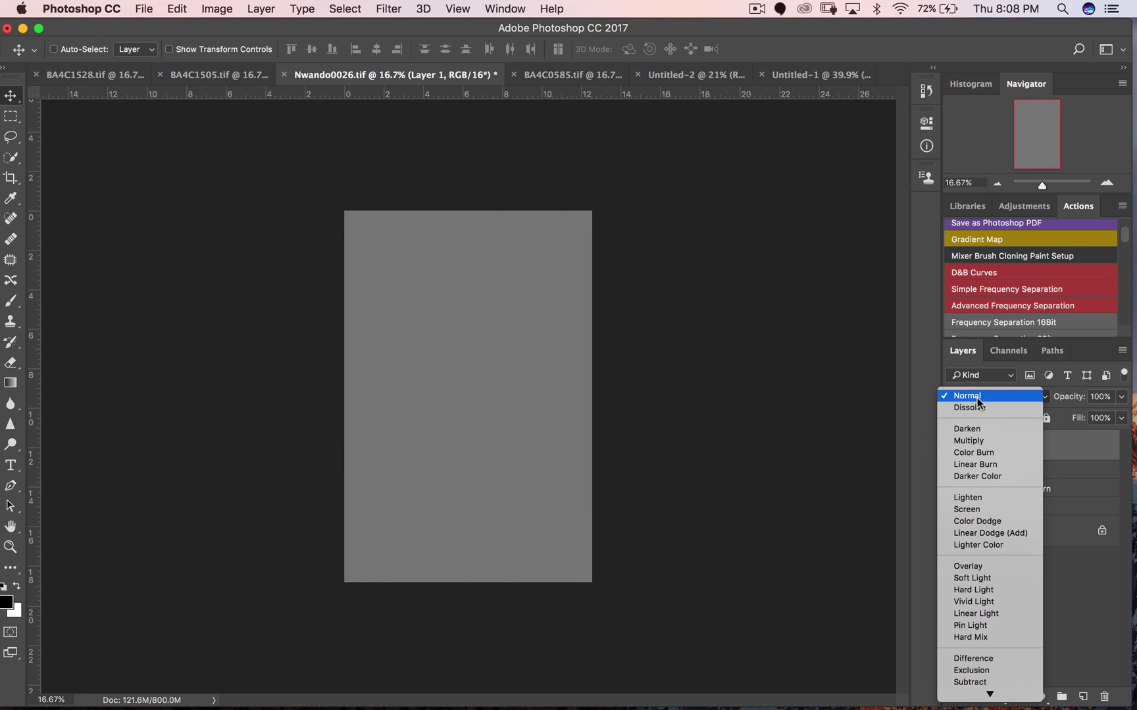
pyautogui.click(968, 601)
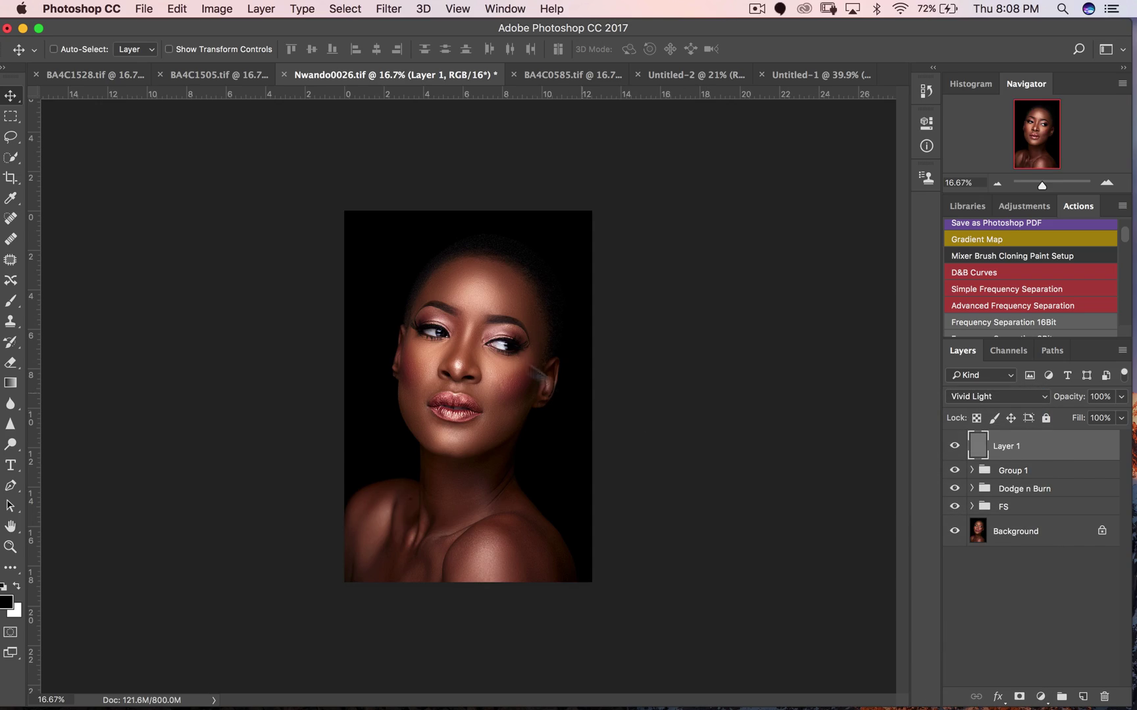
# Compare the facial detail up close with and without the High Pass sharpening layer, leaving the layer visible
pyautogui.press('z')
pyautogui.click(484, 308)
pyautogui.click(484, 308)
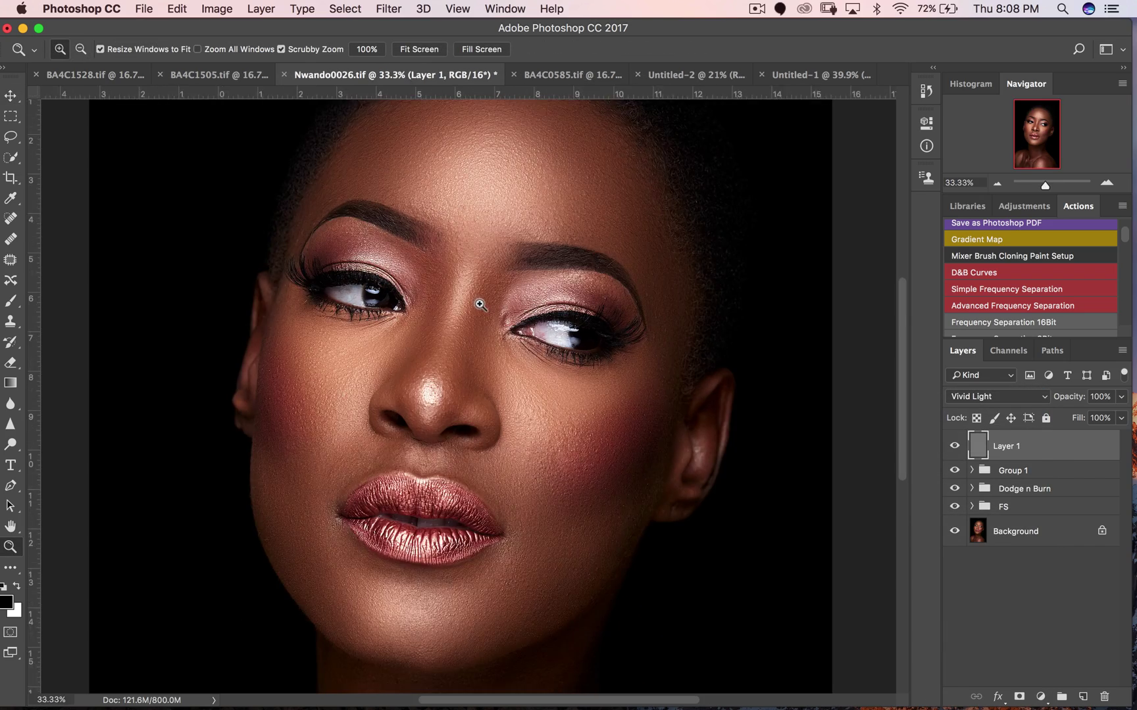
pyautogui.click(486, 309)
pyautogui.click(488, 310)
pyautogui.press('v')
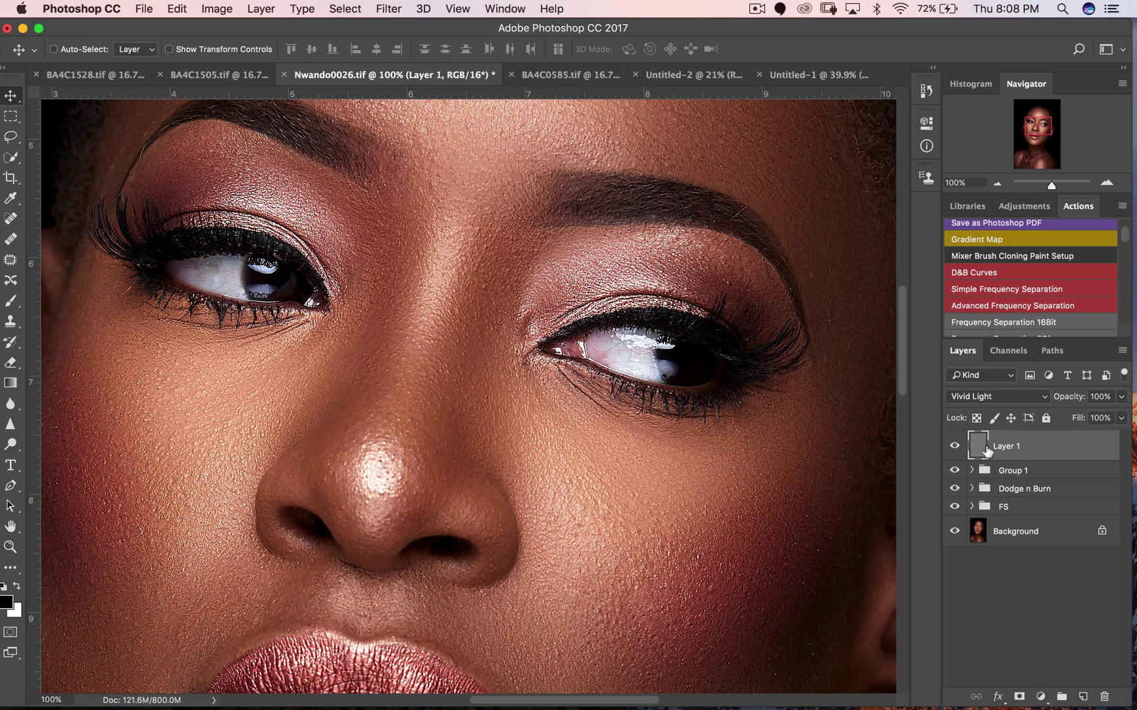
pyautogui.click(955, 447)
pyautogui.click(955, 448)
pyautogui.click(957, 449)
pyautogui.click(959, 448)
pyautogui.click(961, 449)
pyautogui.click(963, 450)
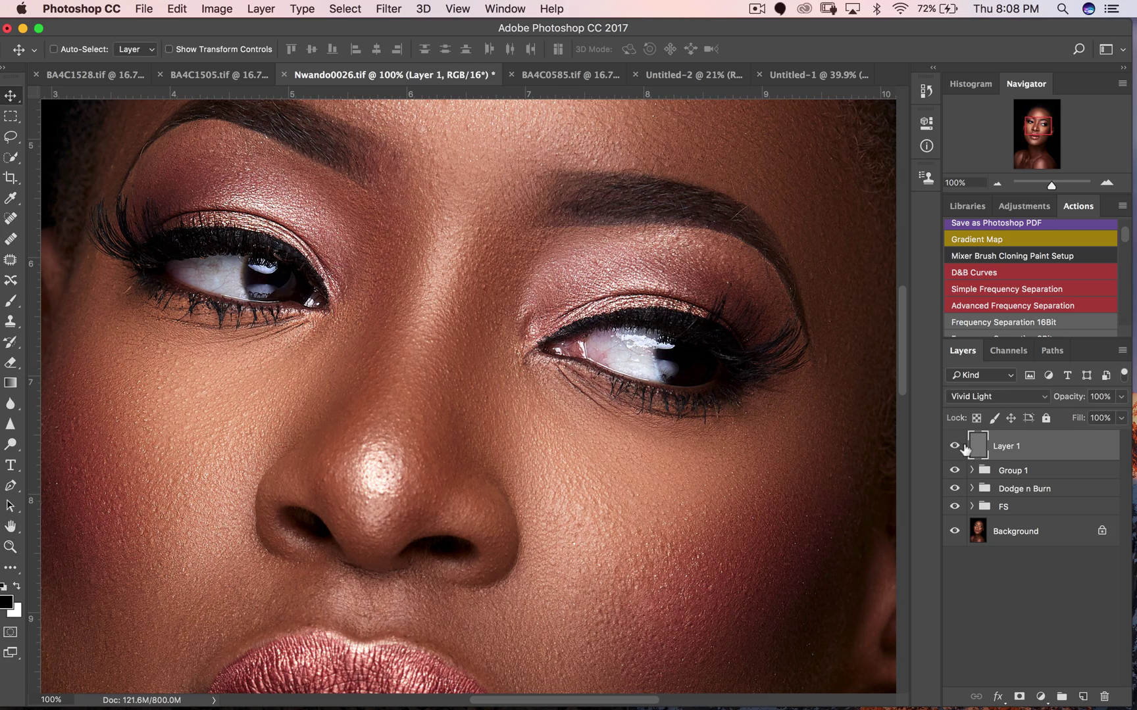
pyautogui.click(964, 449)
pyautogui.click(963, 448)
pyautogui.click(965, 450)
pyautogui.click(965, 449)
pyautogui.click(965, 450)
pyautogui.click(966, 451)
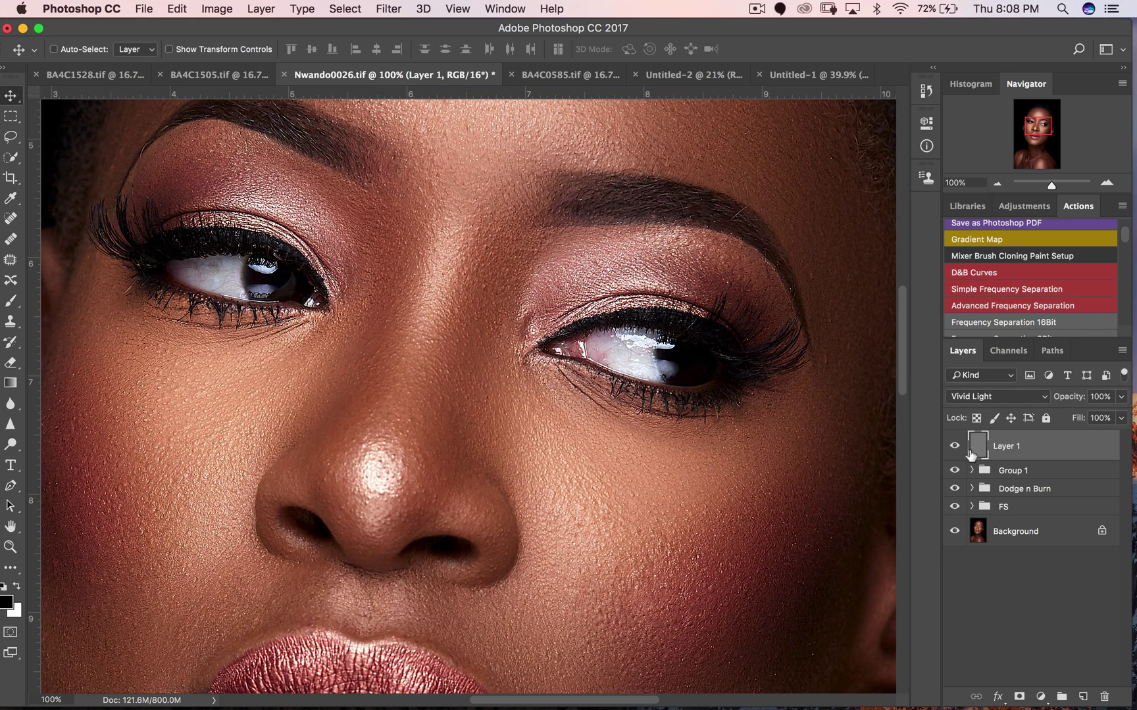
pyautogui.click(956, 449)
pyautogui.click(955, 449)
# Duplicate the sharpening layer and hide the copy behind a black layer mask
pyautogui.press('z')
pyautogui.keyDown('alt'); pyautogui.click(610, 416); pyautogui.keyUp('alt')
pyautogui.keyDown('alt'); pyautogui.click(610, 415); pyautogui.keyUp('alt')
pyautogui.keyDown('alt'); pyautogui.click(611, 415); pyautogui.keyUp('alt')
pyautogui.keyDown('alt'); pyautogui.click(610, 415); pyautogui.keyUp('alt')
pyautogui.press('v')
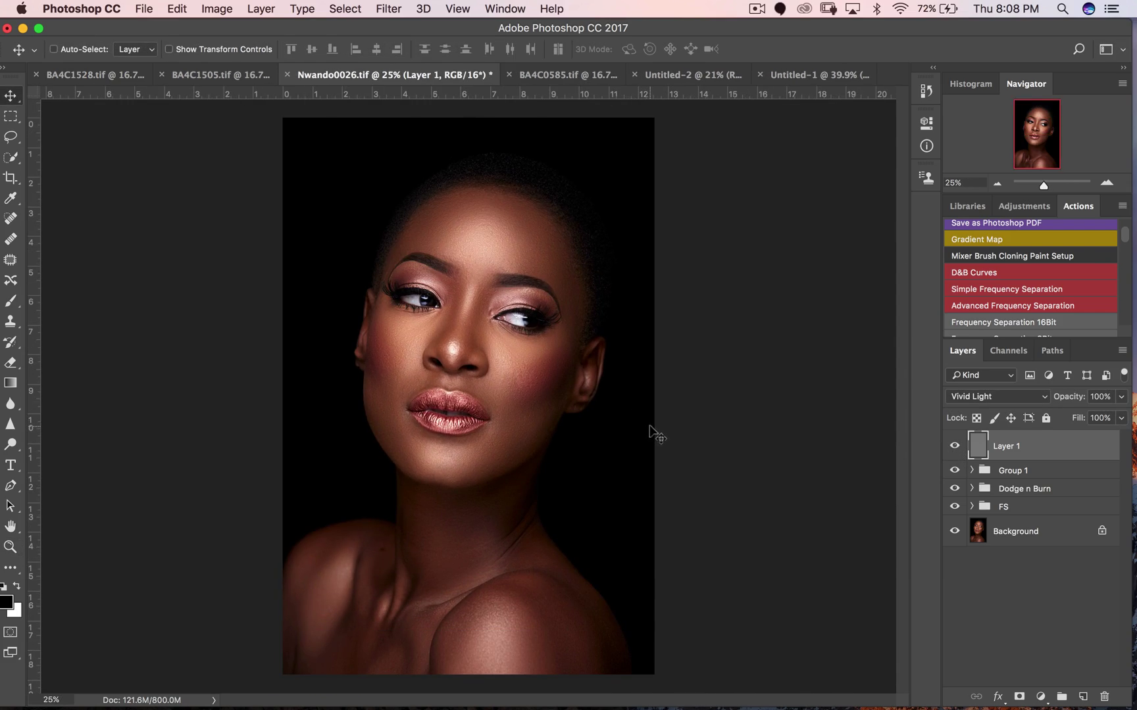
pyautogui.press('super+j')
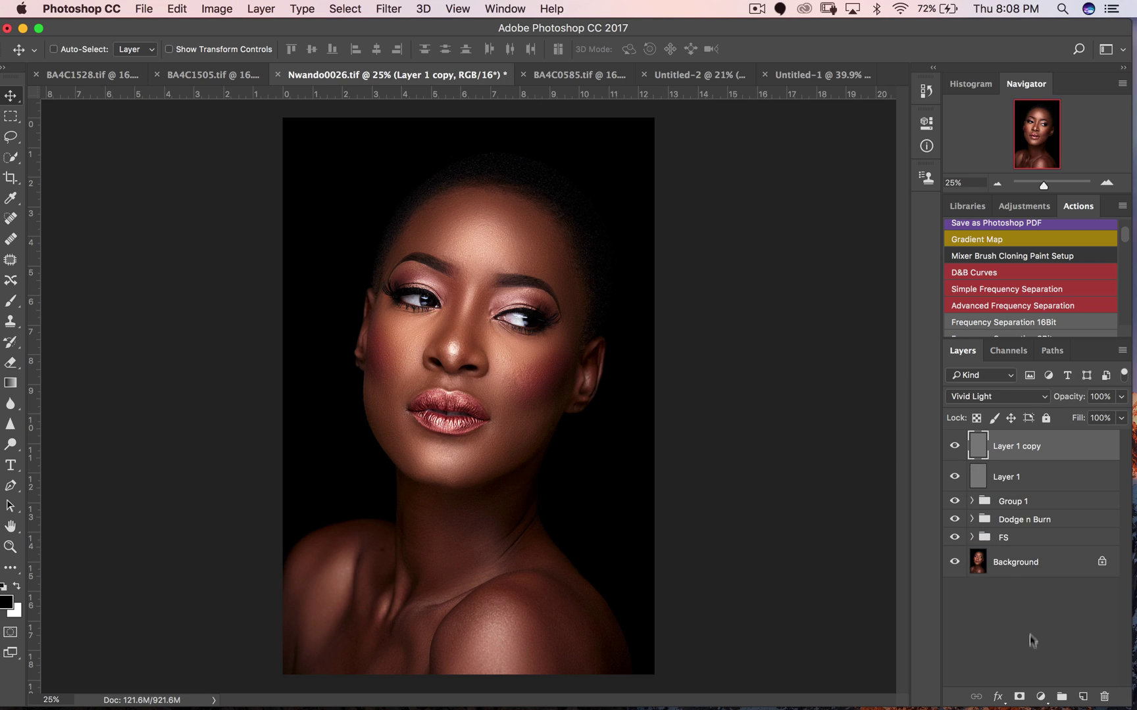
pyautogui.click(1019, 697)
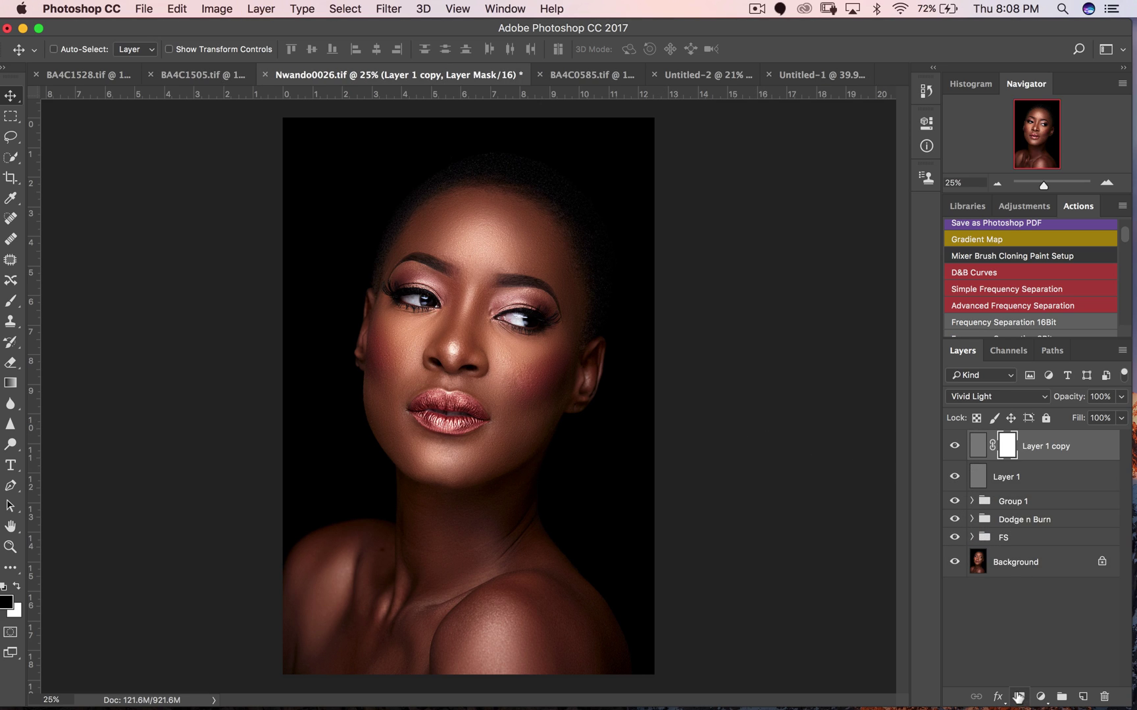
pyautogui.press('super+i')
# Check the sharpening from Layer 1 on the face up close and set that layer's opacity to 20%
pyautogui.press('z')
pyautogui.click(456, 294)
pyautogui.click(463, 295)
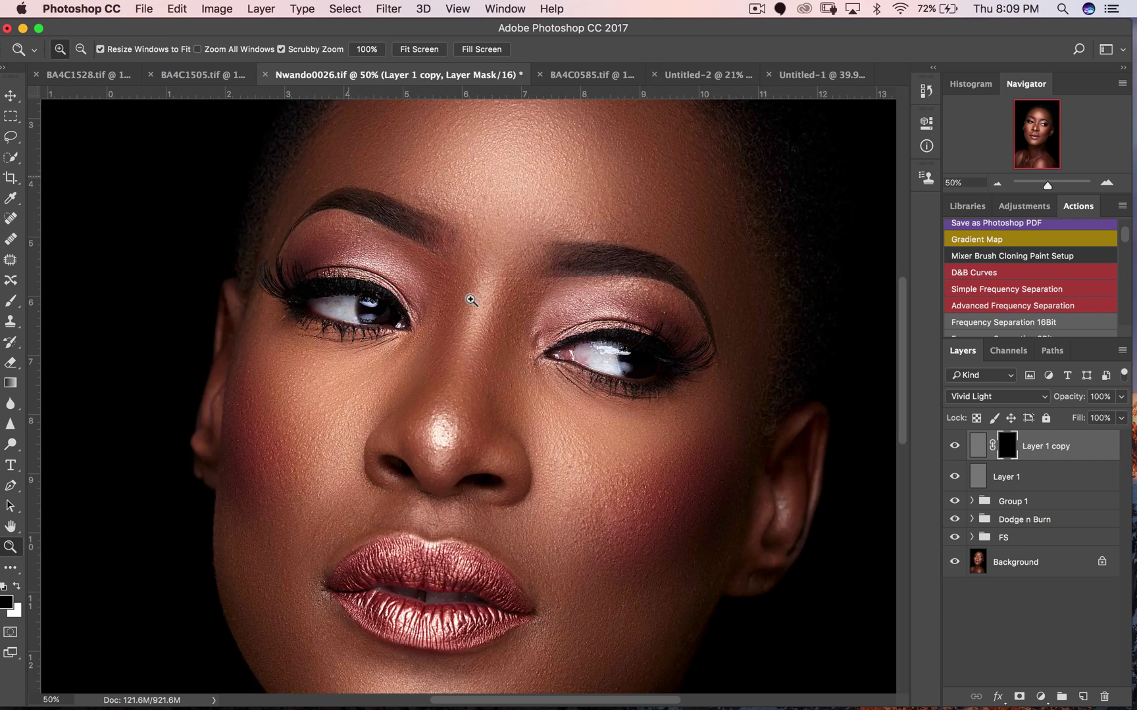
pyautogui.click(470, 298)
pyautogui.click(470, 298)
pyautogui.press('v')
pyautogui.click(988, 482)
pyautogui.click(955, 479)
pyautogui.click(956, 479)
pyautogui.click(1119, 397)
pyautogui.click(1059, 415)
pyautogui.click(1100, 399)
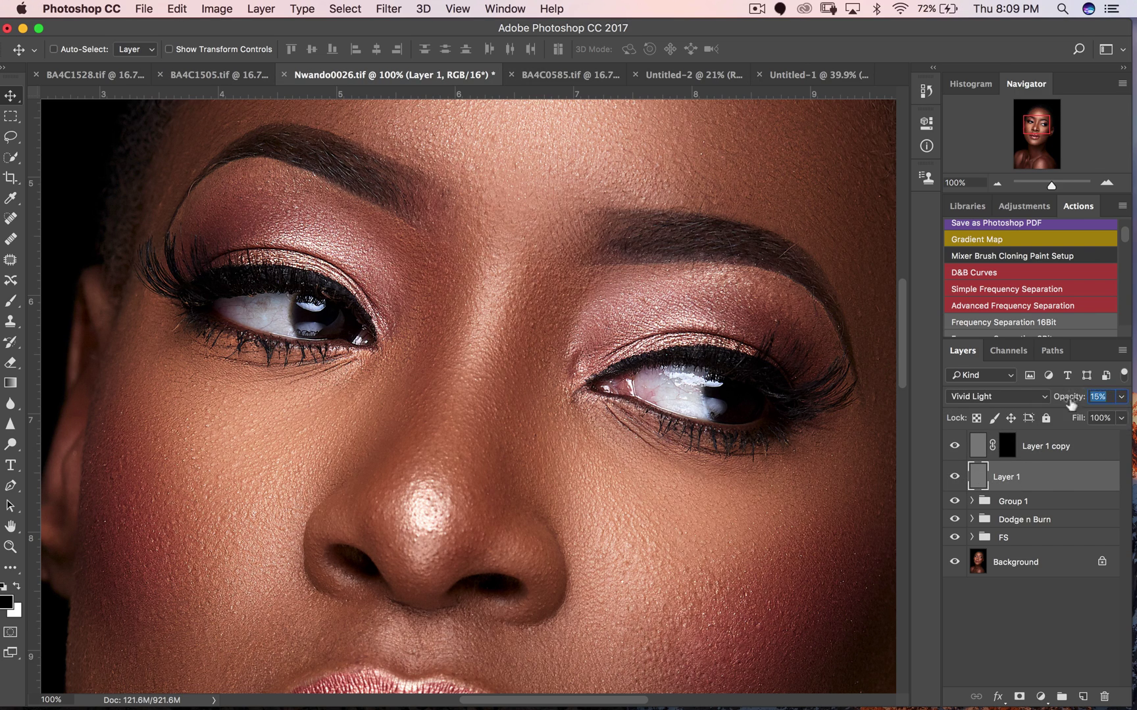
pyautogui.write('20')
pyautogui.press('Return')
# Compare the face with and without Layer 1's sharpening, then set that layer's opacity to 30%
pyautogui.press('z')
pyautogui.keyDown('alt'); pyautogui.click(649, 455); pyautogui.keyUp('alt')
pyautogui.keyDown('alt'); pyautogui.click(648, 456); pyautogui.keyUp('alt')
pyautogui.keyDown('alt'); pyautogui.click(649, 455); pyautogui.keyUp('alt')
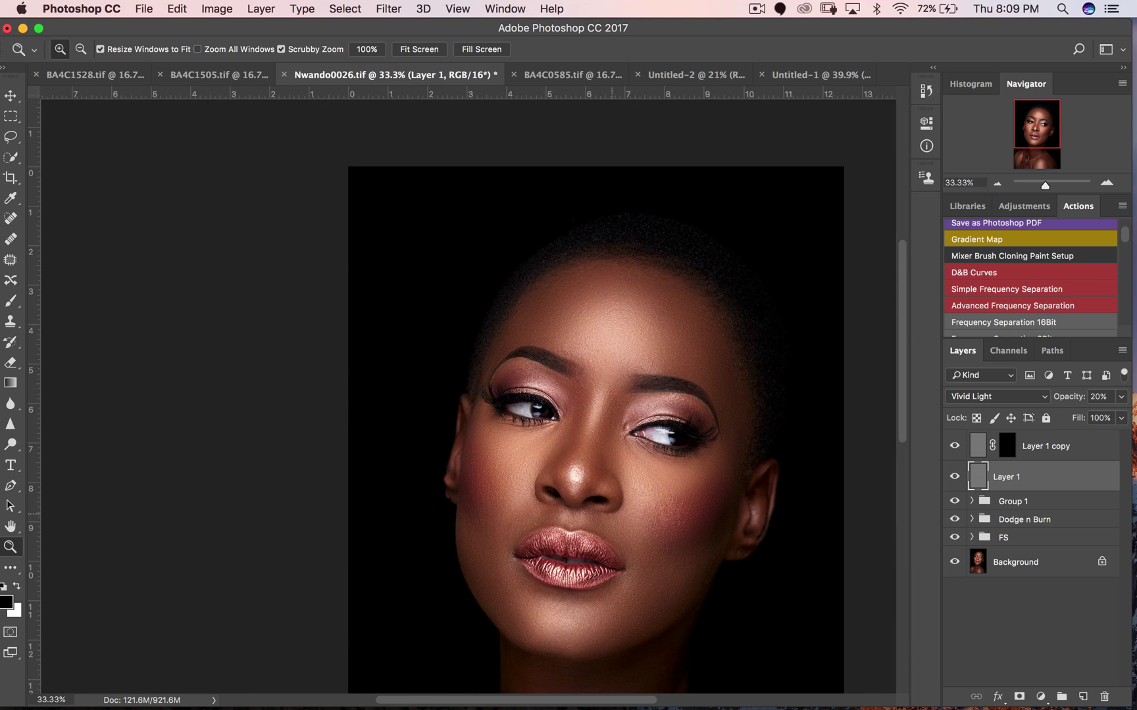
pyautogui.click(614, 508)
pyautogui.click(613, 508)
pyautogui.press('v')
pyautogui.click(954, 476)
pyautogui.click(955, 476)
pyautogui.click(955, 476)
pyautogui.click(955, 476)
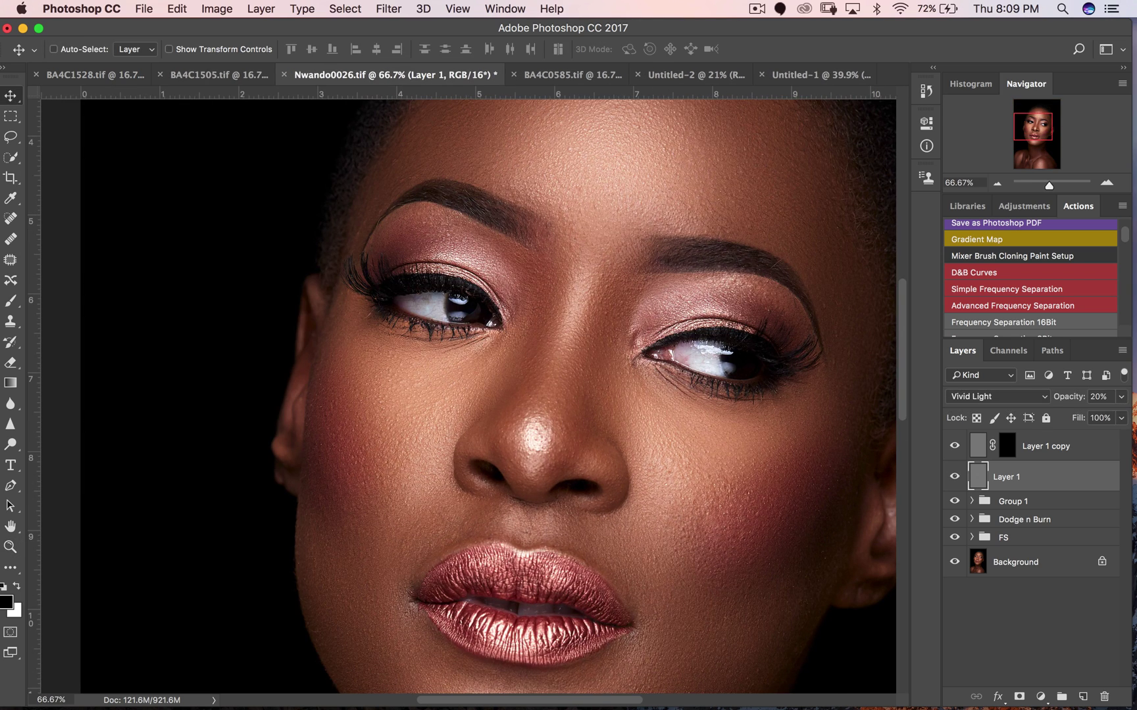
pyautogui.doubleClick(1099, 397)
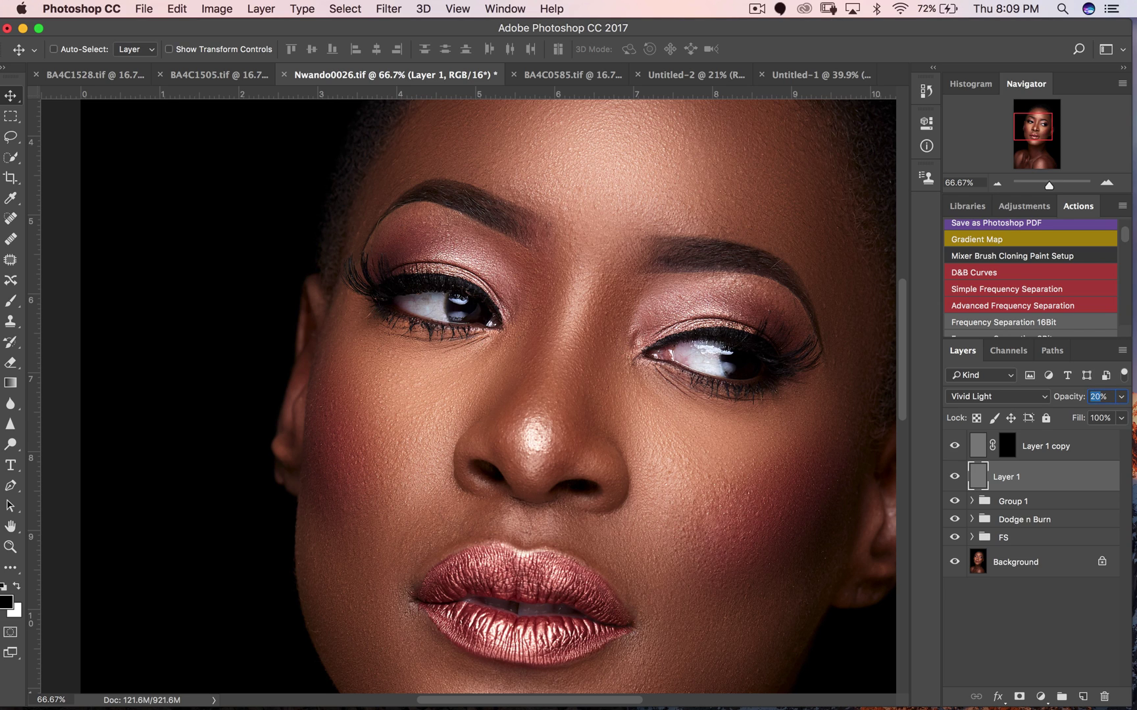
pyautogui.write('30')
# Paint white over both eyes on the Layer 1 copy mask with a size 300 brush to reveal the extra sharpening
pyautogui.click(1007, 446)
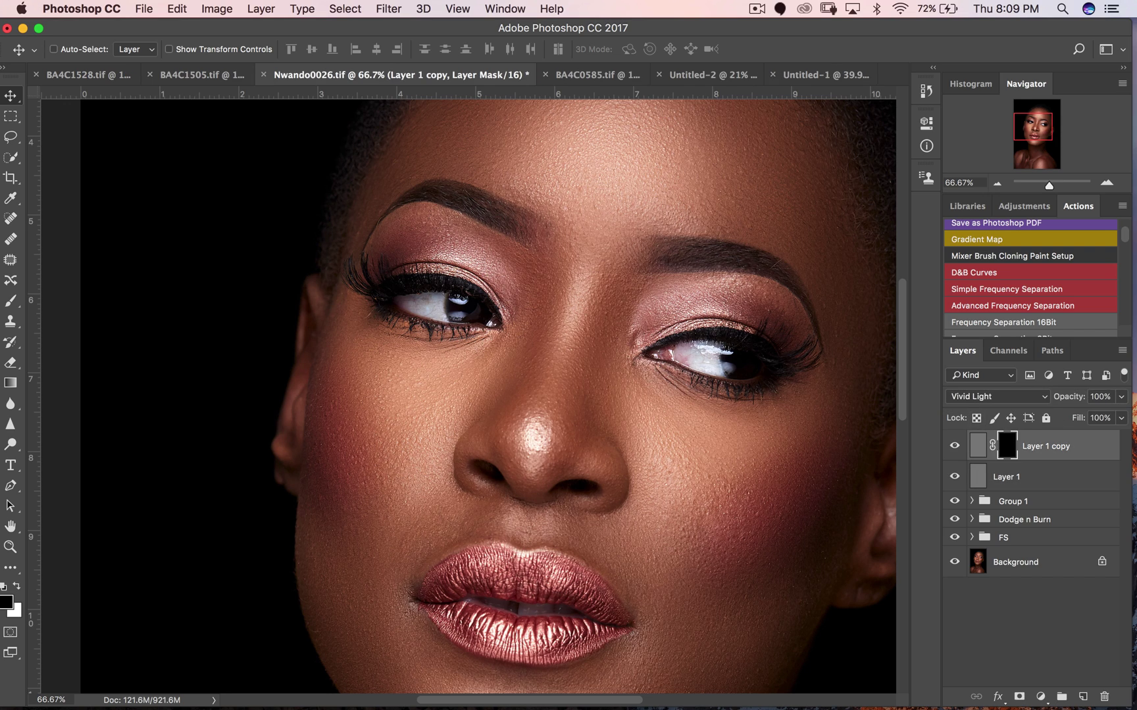
pyautogui.click(11, 301)
pyautogui.click(44, 299)
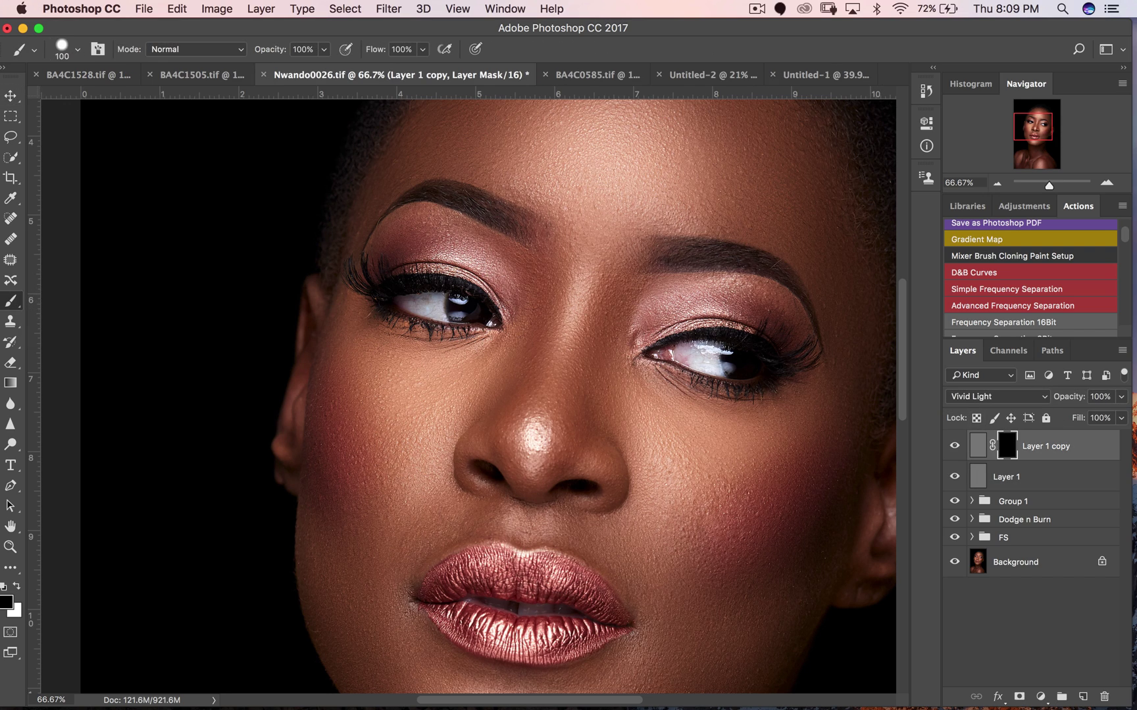
pyautogui.press('x')
pyautogui.press(']')
pyautogui.press(']')
pyautogui.press(']')
pyautogui.press(']')
pyautogui.press(']')
pyautogui.press(']')
pyautogui.moveTo(456, 289)
pyautogui.mouseDown()
pyautogui.moveTo(397, 286)
pyautogui.moveTo(477, 296)
pyautogui.mouseUp()
pyautogui.moveTo(739, 329)
pyautogui.mouseDown()
pyautogui.moveTo(719, 351)
pyautogui.moveTo(759, 347)
pyautogui.moveTo(746, 357)
pyautogui.moveTo(742, 331)
pyautogui.mouseUp()
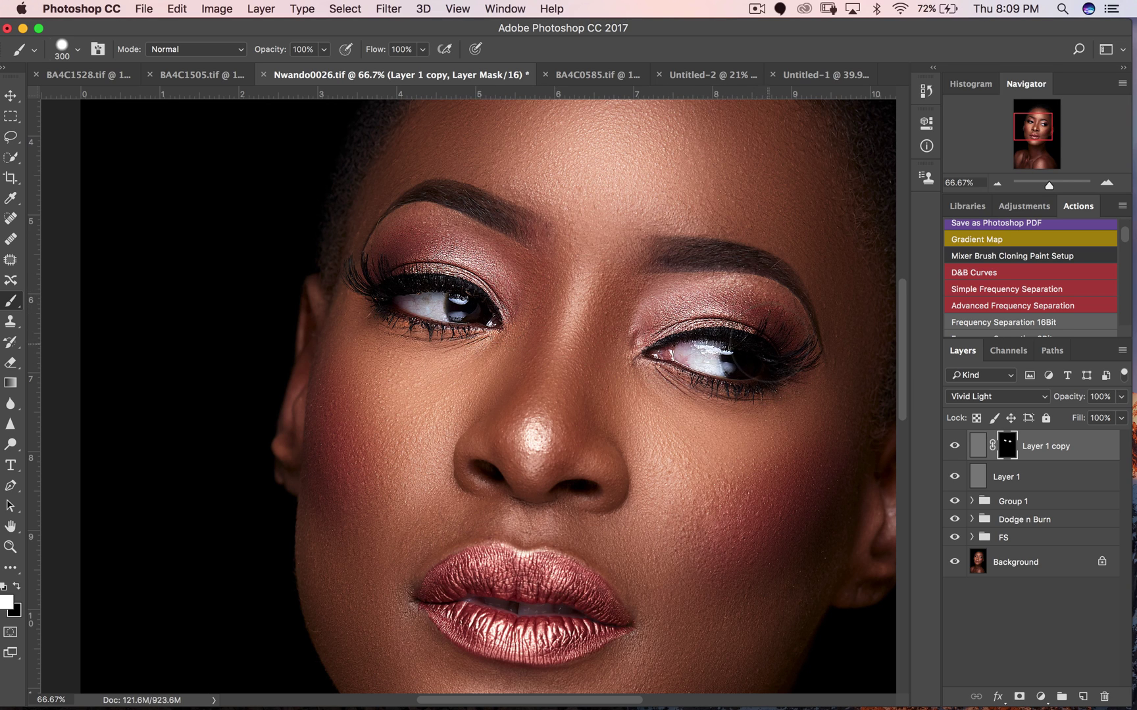
# Set the Layer 1 copy's opacity to 50% and compare the portrait with and without that layer
pyautogui.click(1121, 397)
pyautogui.moveTo(1121, 416); pyautogui.dragTo(1083, 416)
pyautogui.click(954, 446)
pyautogui.click(955, 446)
pyautogui.keyDown('alt'); pyautogui.click(635, 415); pyautogui.keyUp('alt')
pyautogui.keyDown('alt'); pyautogui.click(637, 415); pyautogui.keyUp('alt')
pyautogui.keyDown('alt'); pyautogui.click(637, 416); pyautogui.keyUp('alt')
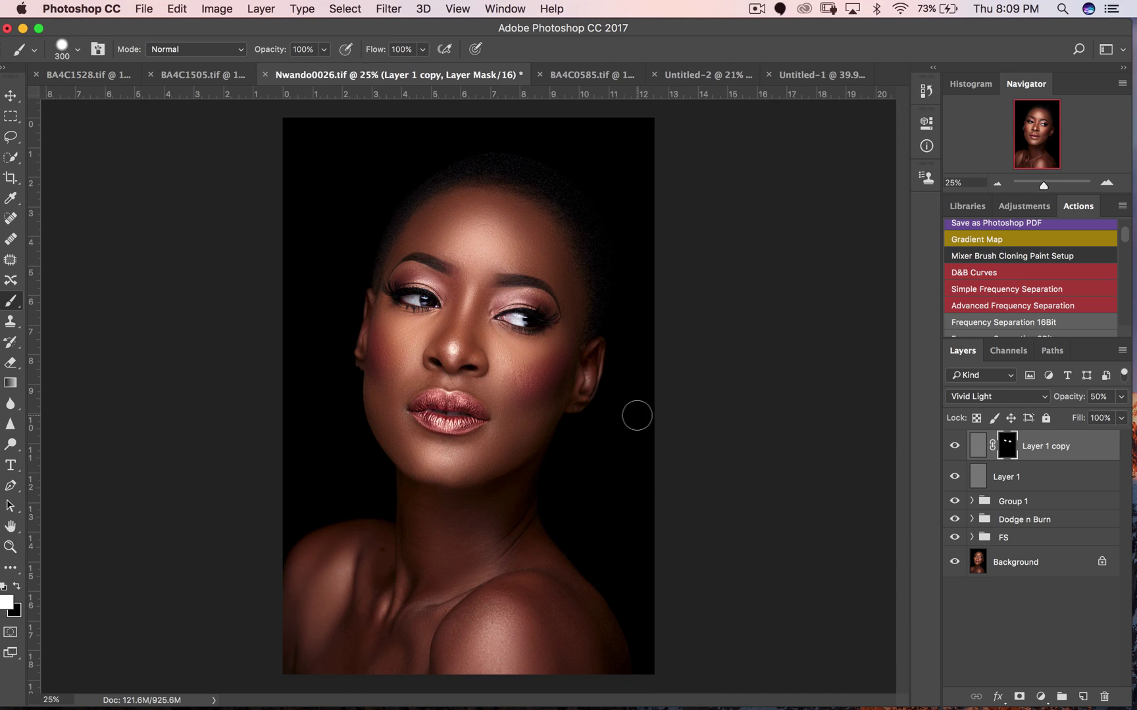
# Select Layer 1, the lower sharpening layer
pyautogui.click(1026, 477)
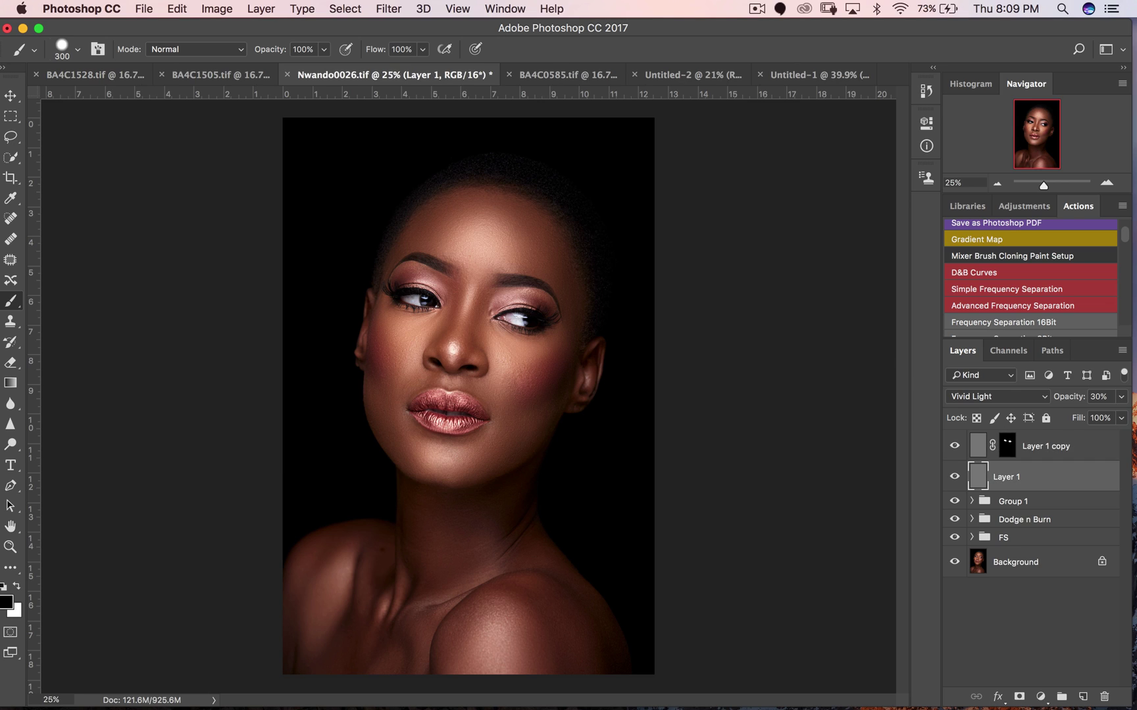